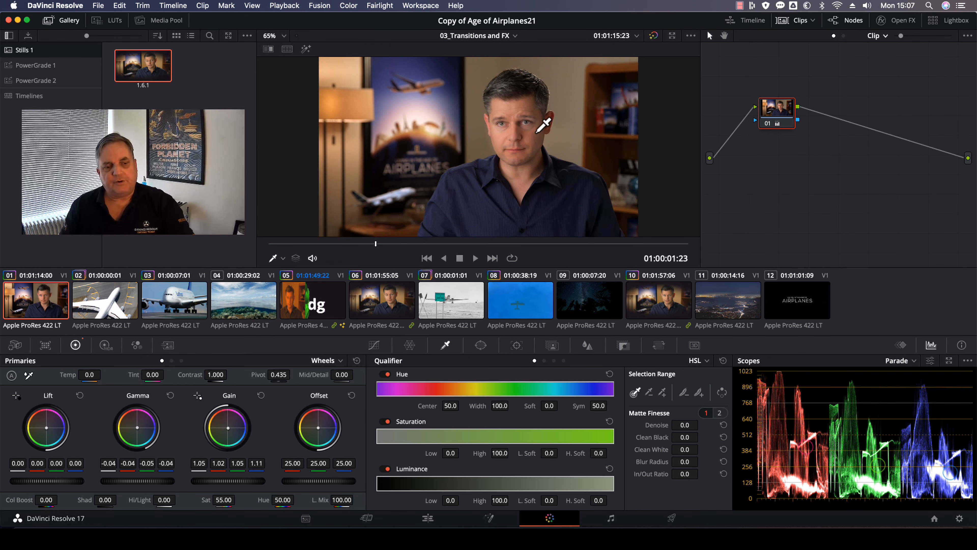
Add a serial node and set its saturation to 0 to turn the image black and white.
{"action": "key", "text": "alt+s"}
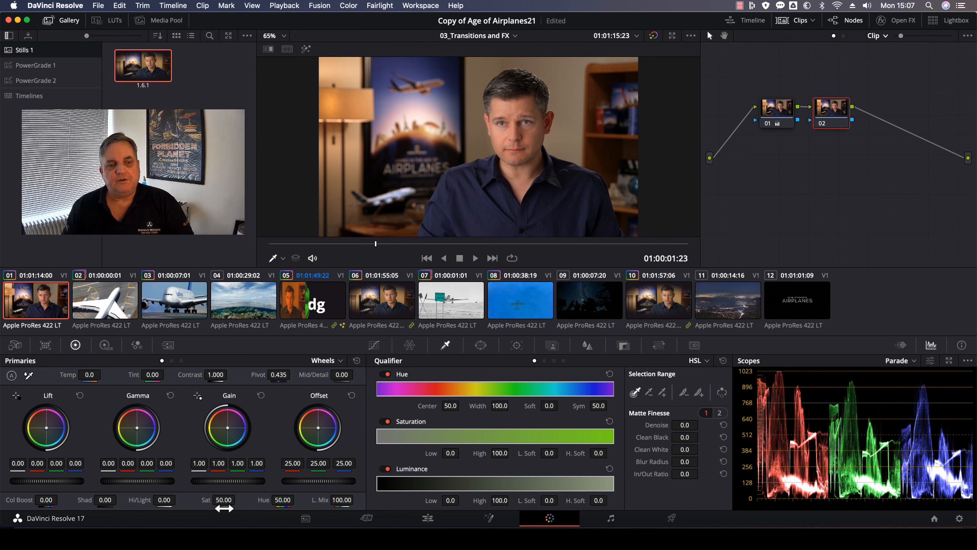
{"action": "left_click_drag", "start_coordinate": [224, 499], "coordinate": [146, 499]}
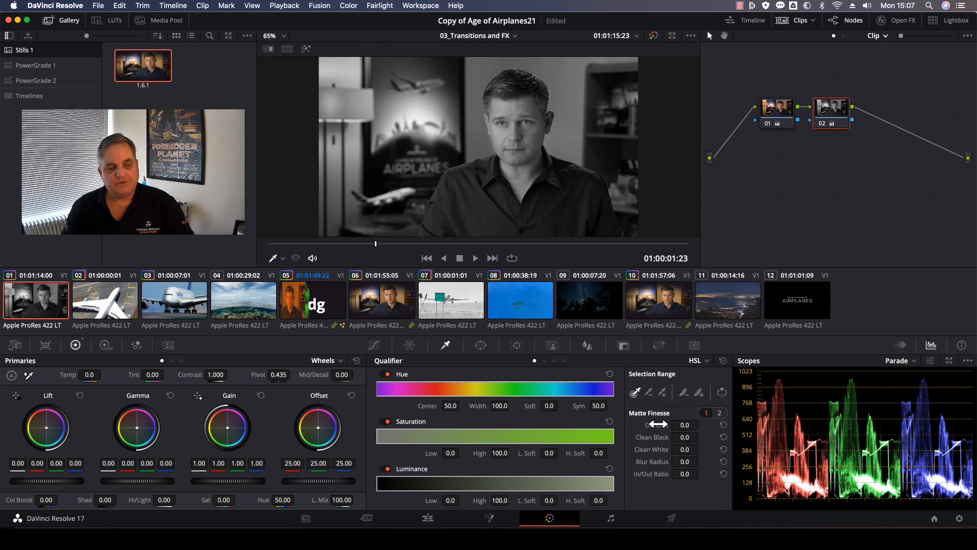
Add a layer node and connect its input to the first node's output instead of the source.
{"action": "key", "text": "alt+l"}
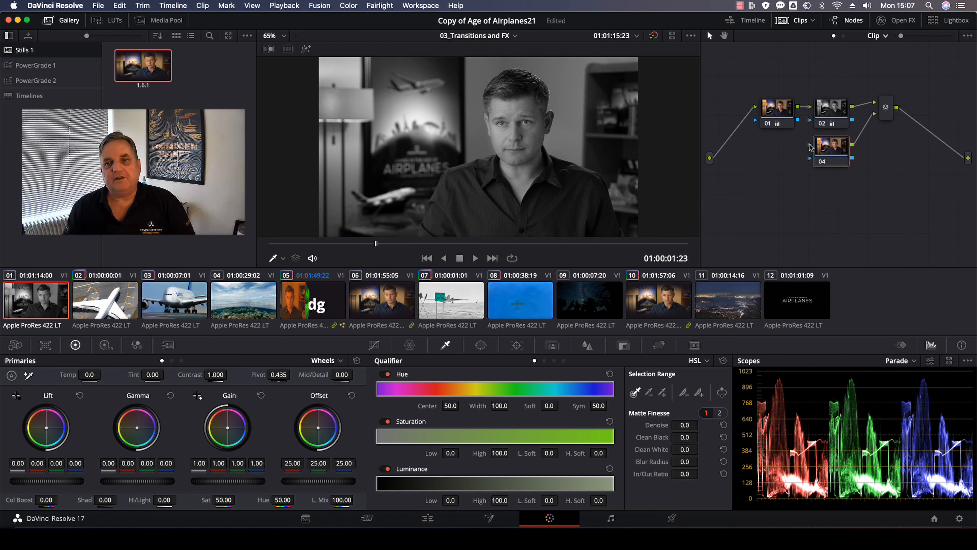
{"action": "left_click_drag", "start_coordinate": [810, 148], "coordinate": [710, 159]}
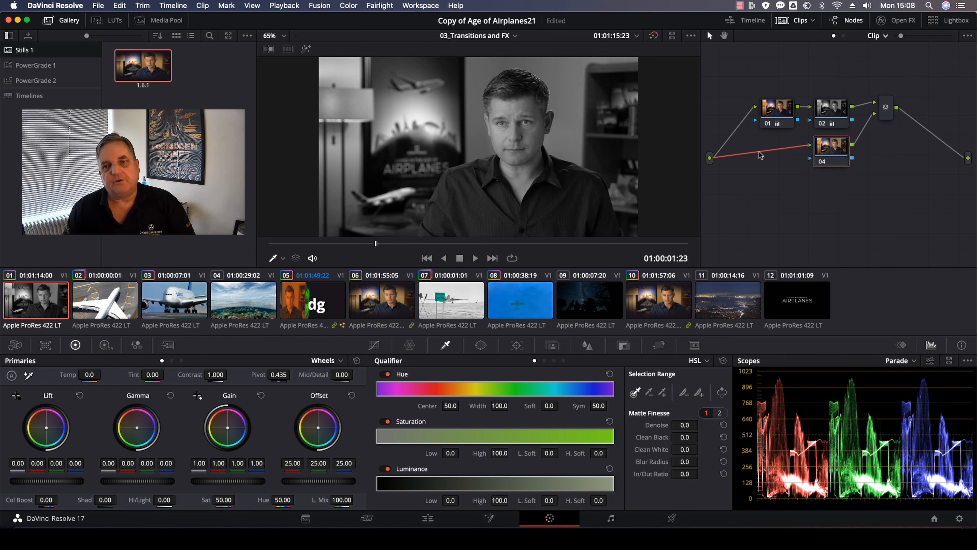
{"action": "key", "text": "Delete"}
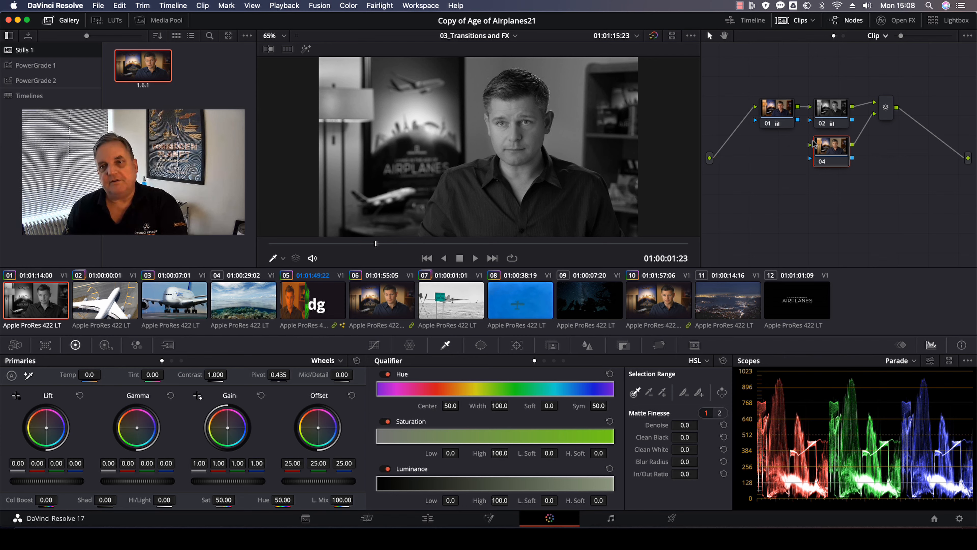
{"action": "left_click_drag", "start_coordinate": [812, 144], "coordinate": [797, 107]}
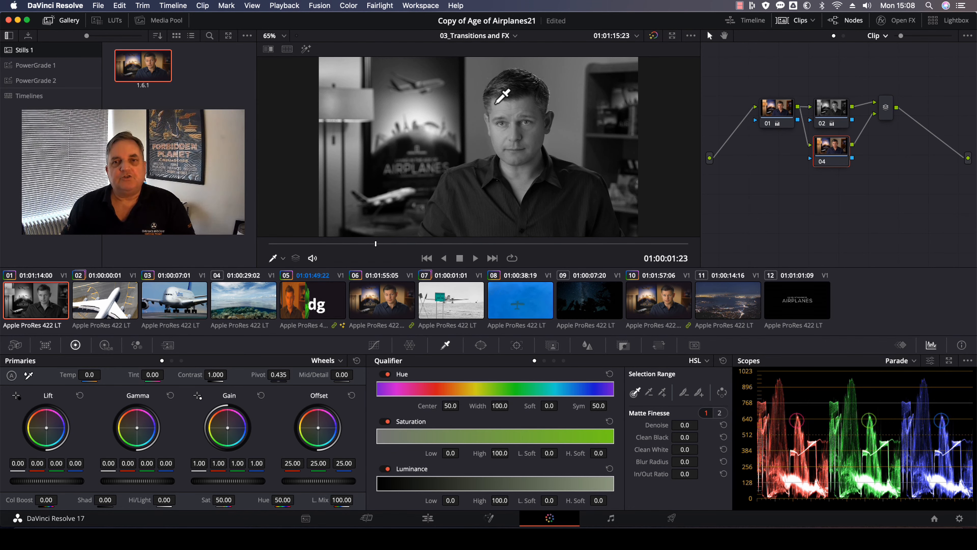
Sample the face's skin tone with the qualifier on the layer node and show the highlight view.
{"action": "left_click", "coordinate": [525, 99]}
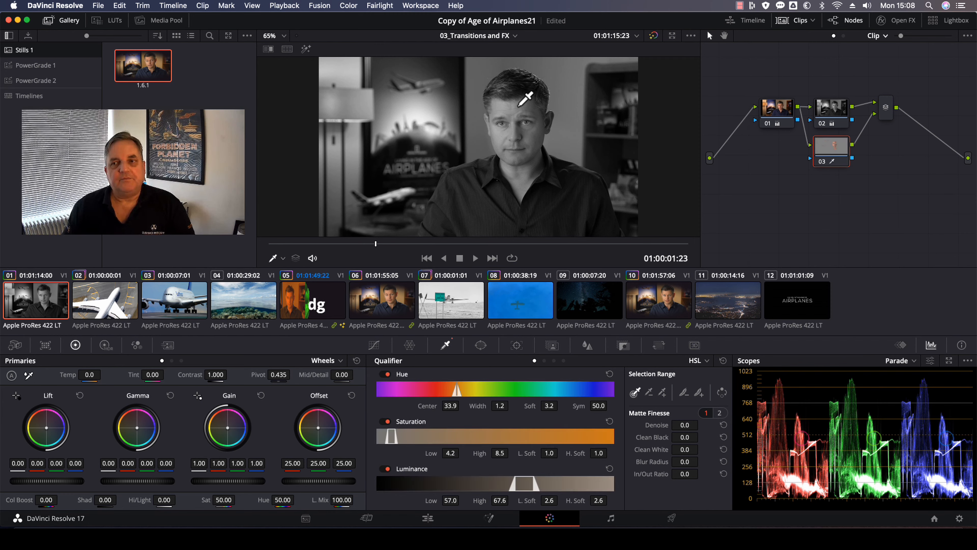
{"action": "left_click", "coordinate": [306, 50]}
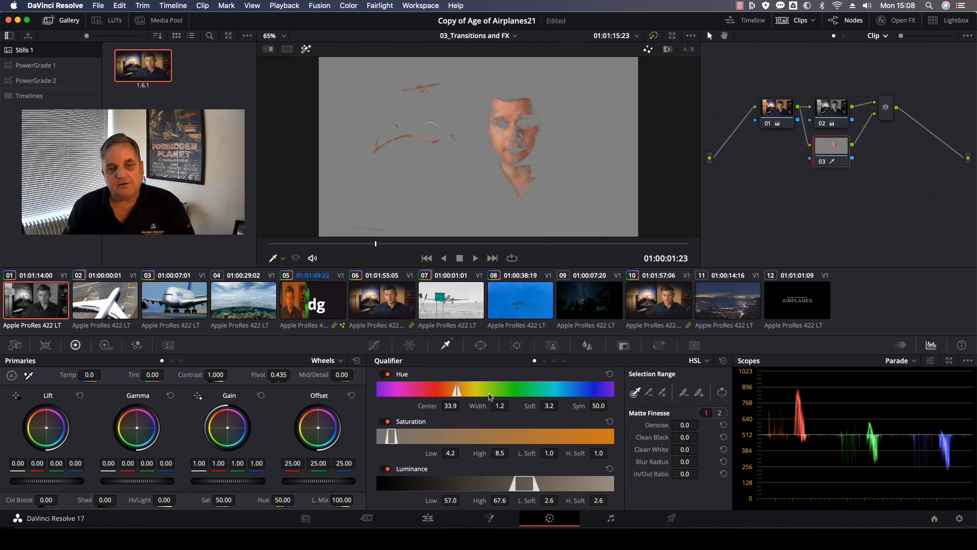
Refine the skin qualifier: hue width 3.1, saturation 3.8–16.1, luminance 53.8–73.4, denoise 7.1, clean black 6.1.
{"action": "mouse_move", "coordinate": [495, 407]}
{"action": "left_mouse_down"}
{"action": "mouse_move", "coordinate": [513, 406]}
{"action": "mouse_move", "coordinate": [501, 406]}
{"action": "left_mouse_up"}
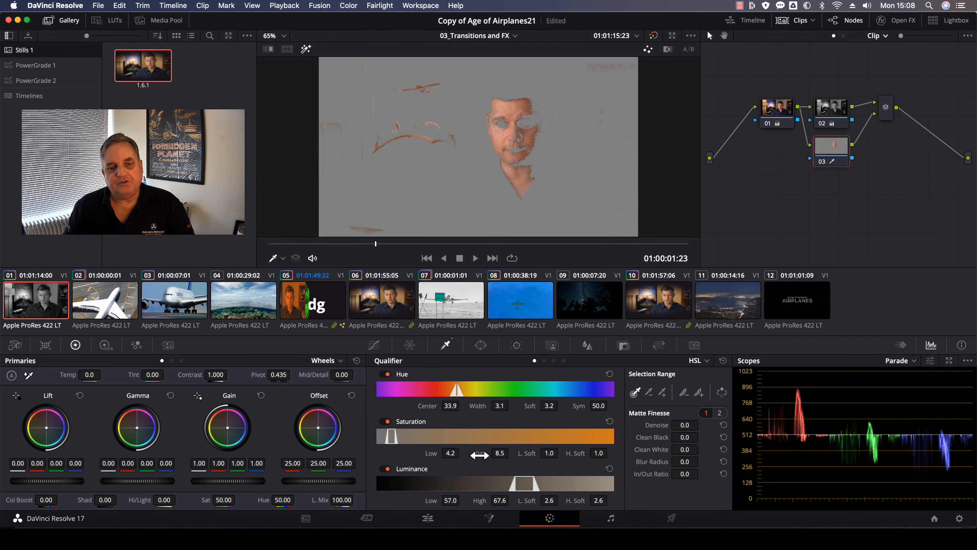
{"action": "left_click_drag", "start_coordinate": [462, 453], "coordinate": [449, 453]}
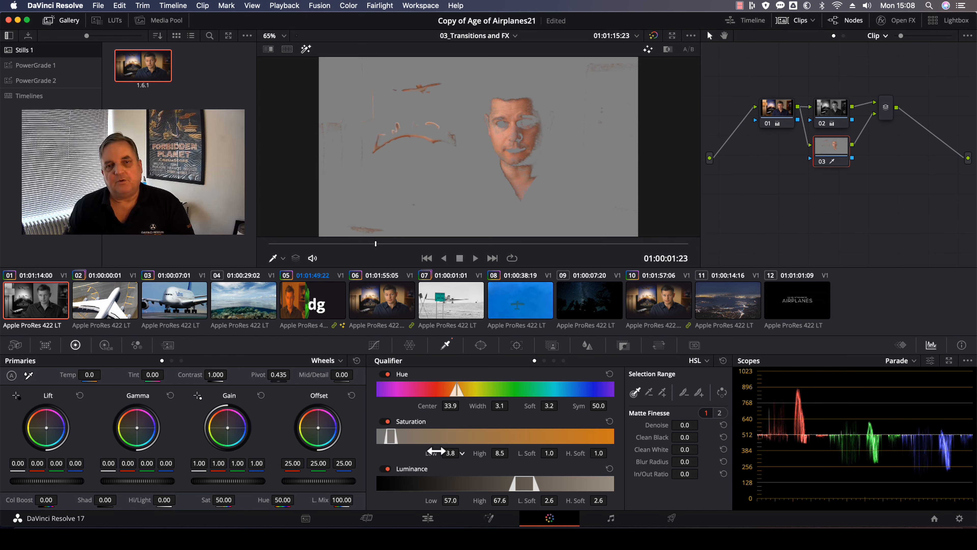
{"action": "left_click_drag", "start_coordinate": [511, 453], "coordinate": [535, 452]}
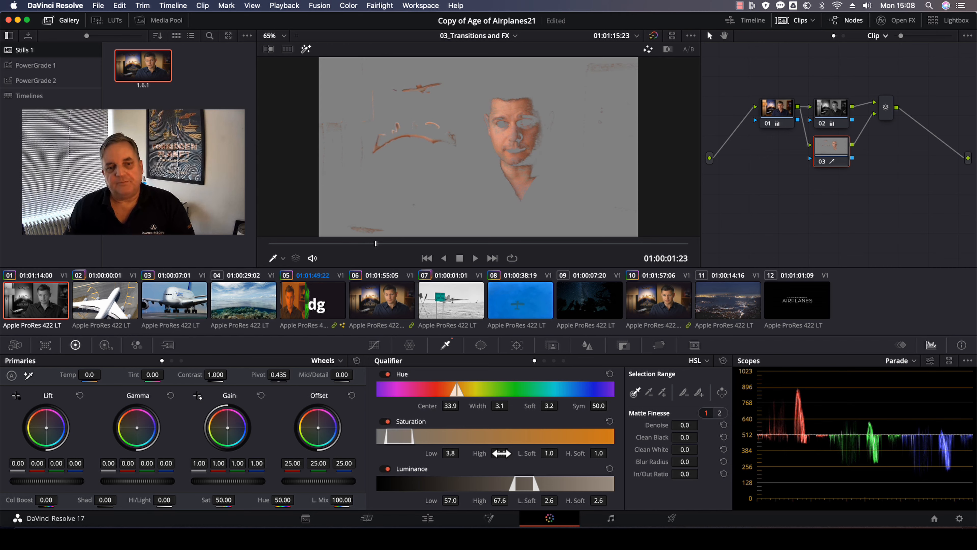
{"action": "left_click_drag", "start_coordinate": [450, 500], "coordinate": [447, 500]}
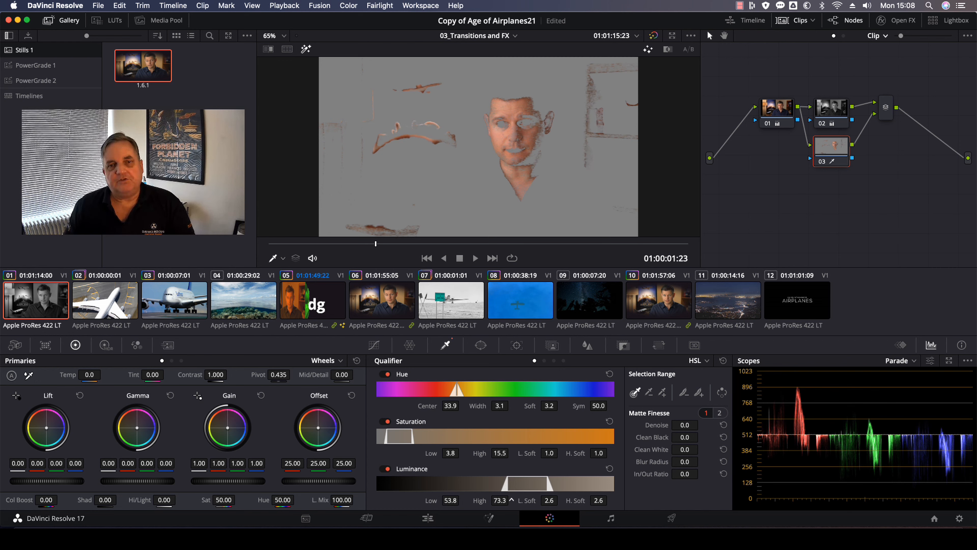
{"action": "left_click_drag", "start_coordinate": [511, 500], "coordinate": [517, 500]}
{"action": "left_click_drag", "start_coordinate": [511, 453], "coordinate": [500, 453]}
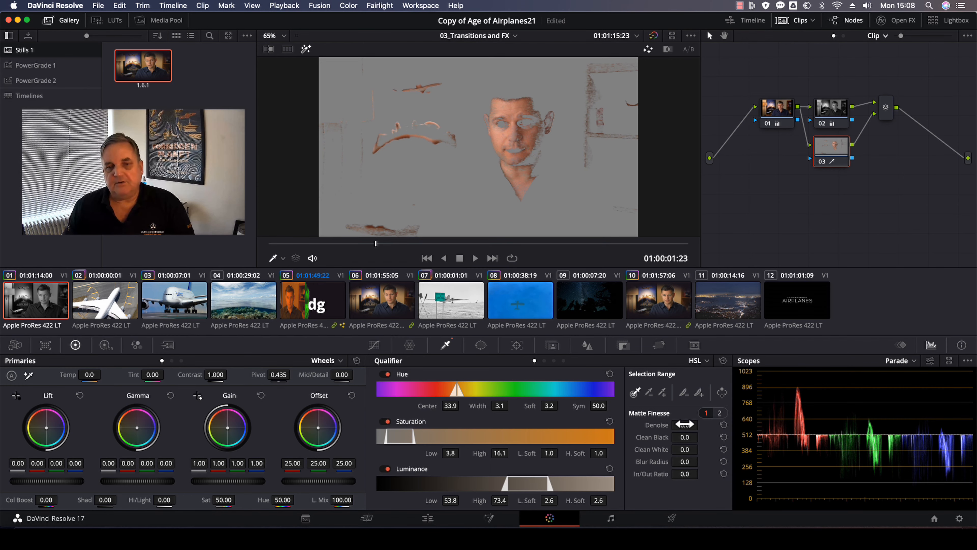
{"action": "left_click_drag", "start_coordinate": [684, 425], "coordinate": [792, 450]}
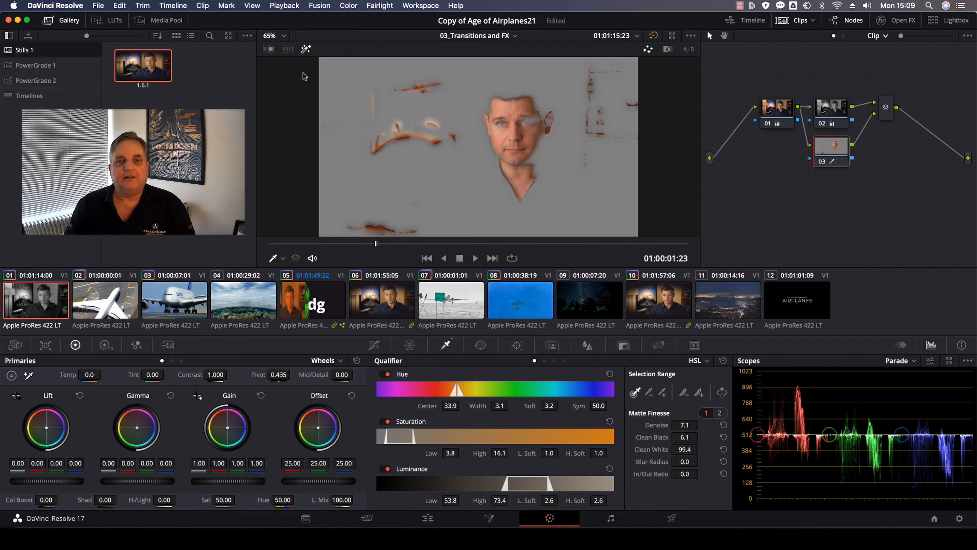
Add another layer node and sample the blue shirt with the qualifier, showing the highlight view.
{"action": "key", "text": "alt+l"}
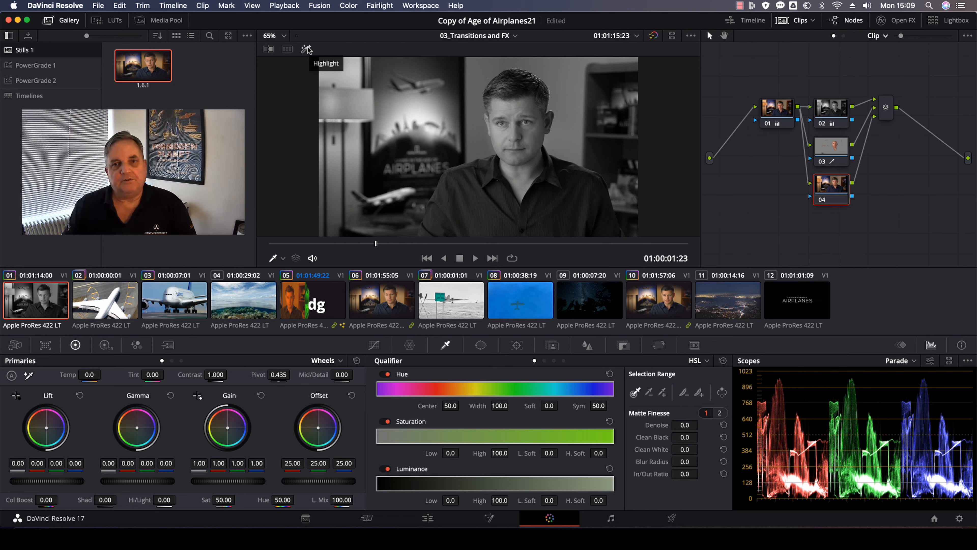
{"action": "left_click", "coordinate": [497, 212]}
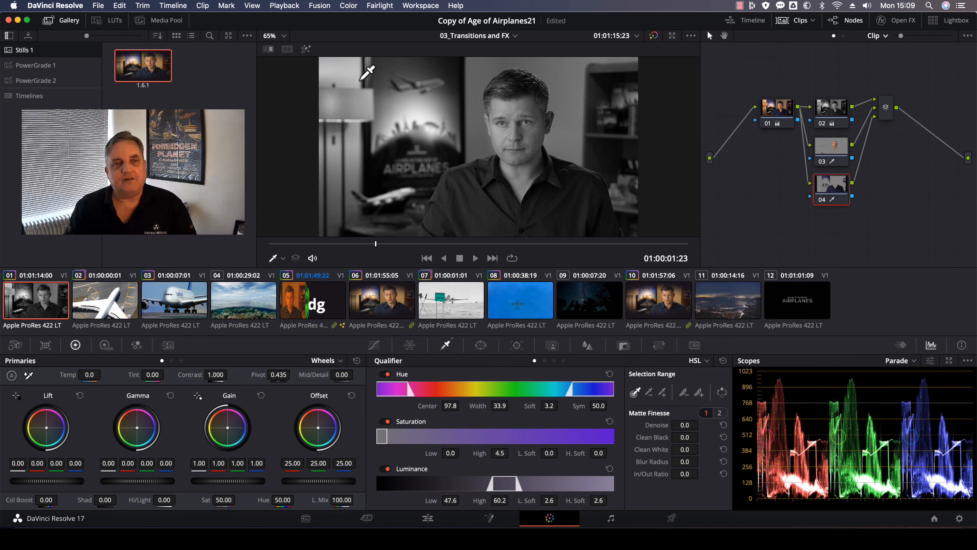
{"action": "left_click", "coordinate": [306, 49]}
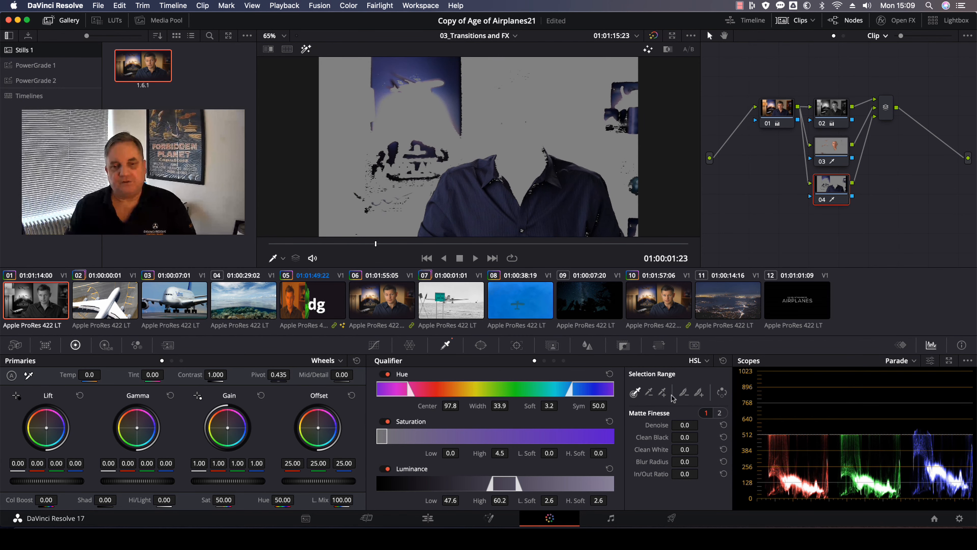
Refine the shirt qualifier: denoise 9.9, hue width 18.1, saturation 0.4–10.9, luminance 49.8–61.5.
{"action": "left_click_drag", "start_coordinate": [684, 424], "coordinate": [734, 416]}
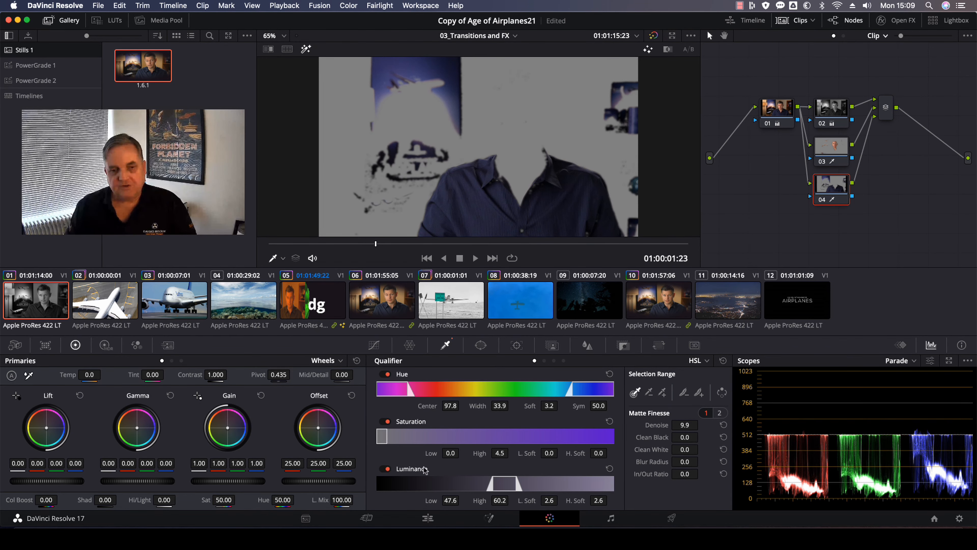
{"action": "mouse_move", "coordinate": [451, 453]}
{"action": "left_mouse_down"}
{"action": "mouse_move", "coordinate": [463, 453]}
{"action": "mouse_move", "coordinate": [451, 453]}
{"action": "left_mouse_up"}
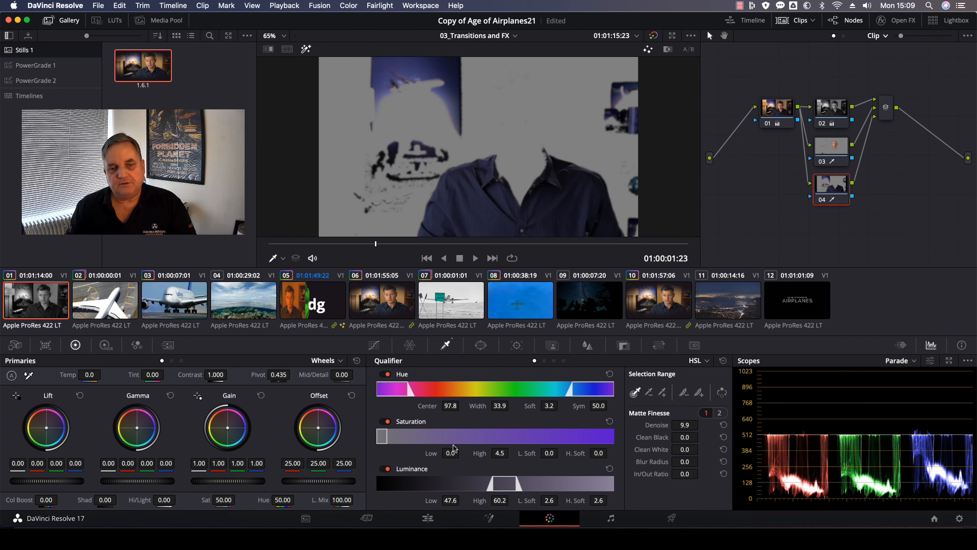
{"action": "left_click_drag", "start_coordinate": [511, 453], "coordinate": [507, 453]}
{"action": "left_click_drag", "start_coordinate": [452, 500], "coordinate": [509, 501]}
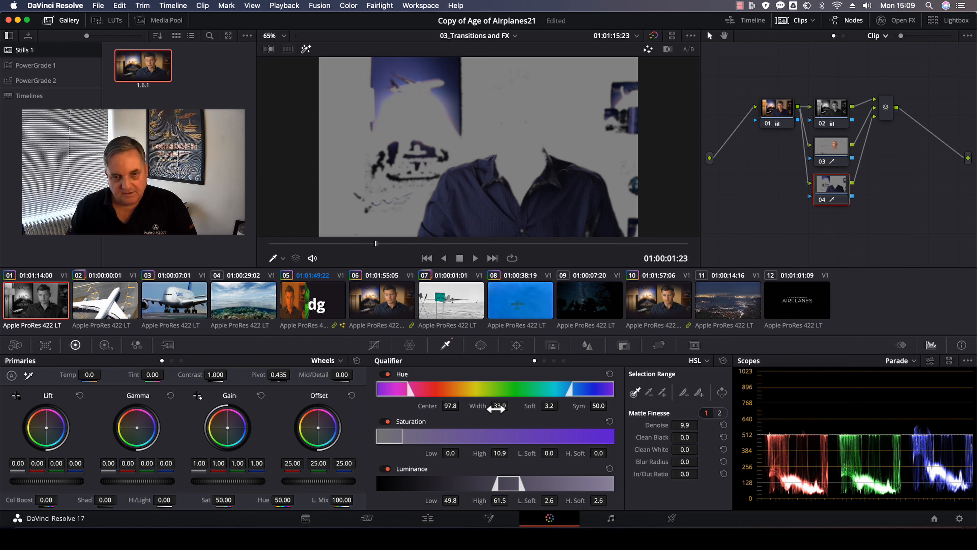
{"action": "left_click_drag", "start_coordinate": [500, 406], "coordinate": [462, 453]}
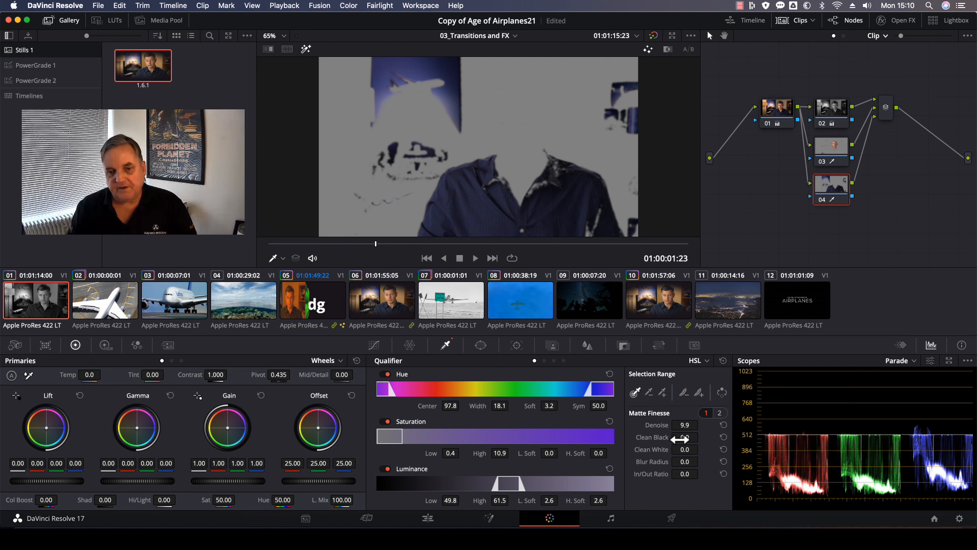
Set the shirt matte's denoise to 43.7, clean black to 0.9 and in/out ratio to 9.5.
{"action": "left_click_drag", "start_coordinate": [684, 437], "coordinate": [744, 456]}
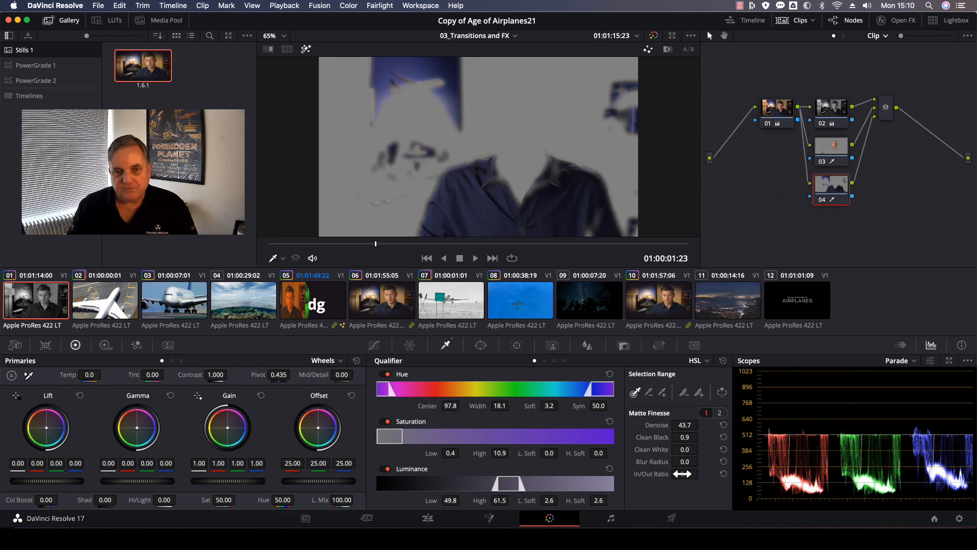
{"action": "left_click_drag", "start_coordinate": [692, 473], "coordinate": [701, 473]}
{"action": "left_click_drag", "start_coordinate": [685, 474], "coordinate": [702, 473]}
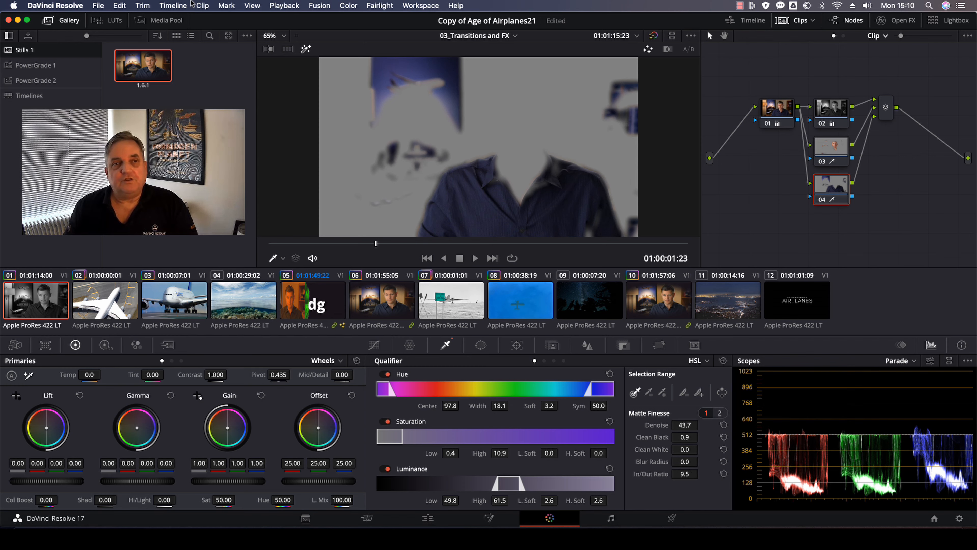
Turn off the highlight and add a circular window around the torso on the shirt node.
{"action": "left_click", "coordinate": [307, 49]}
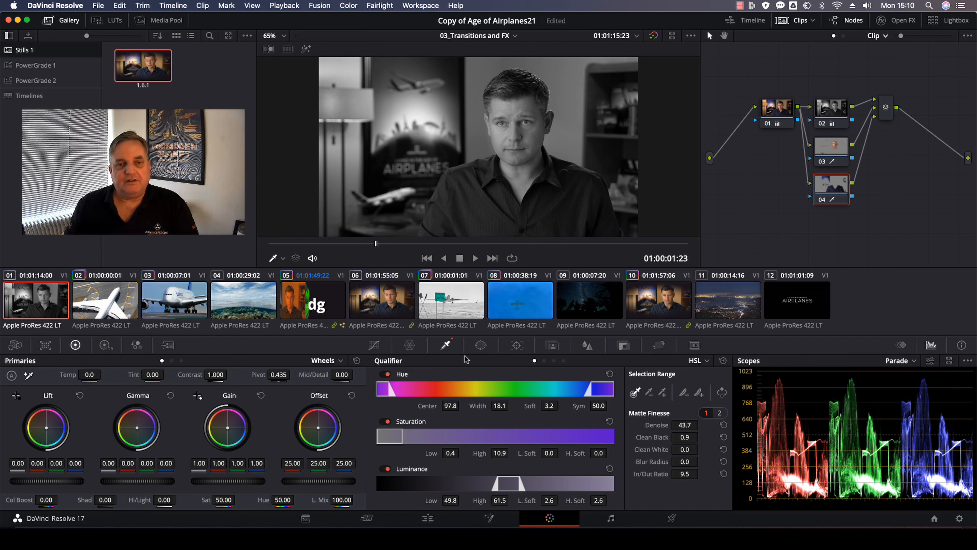
{"action": "left_click", "coordinate": [480, 344]}
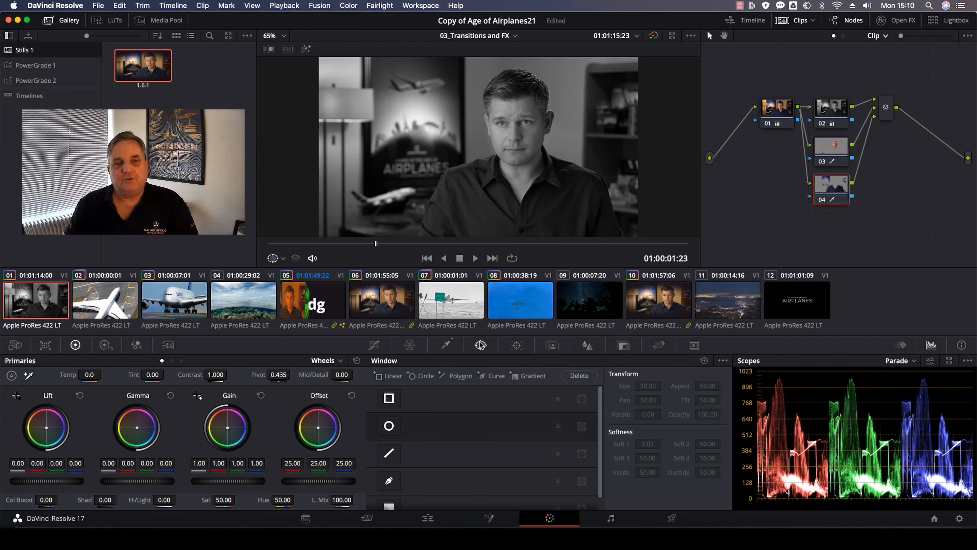
{"action": "left_click", "coordinate": [389, 425]}
{"action": "left_click_drag", "start_coordinate": [498, 157], "coordinate": [581, 201]}
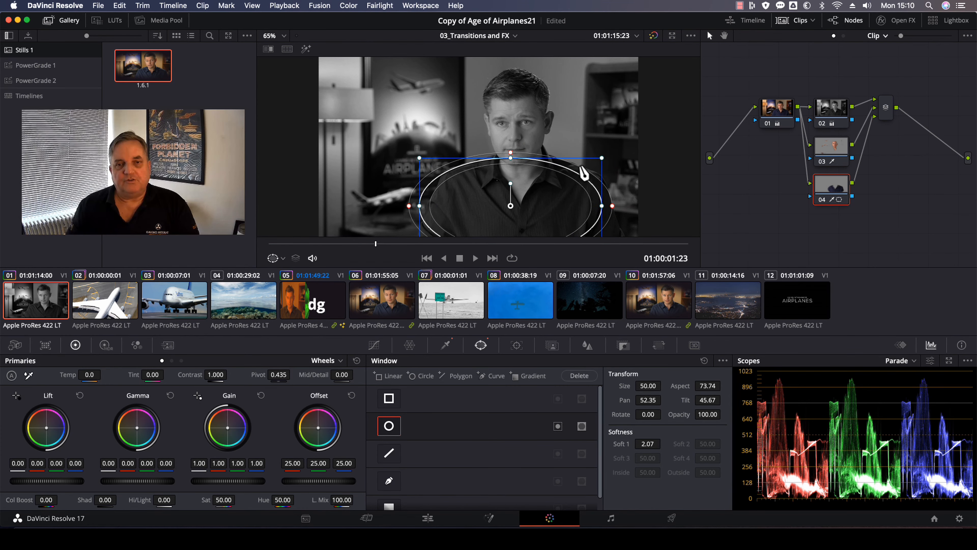
{"action": "left_click_drag", "start_coordinate": [511, 158], "coordinate": [512, 138]}
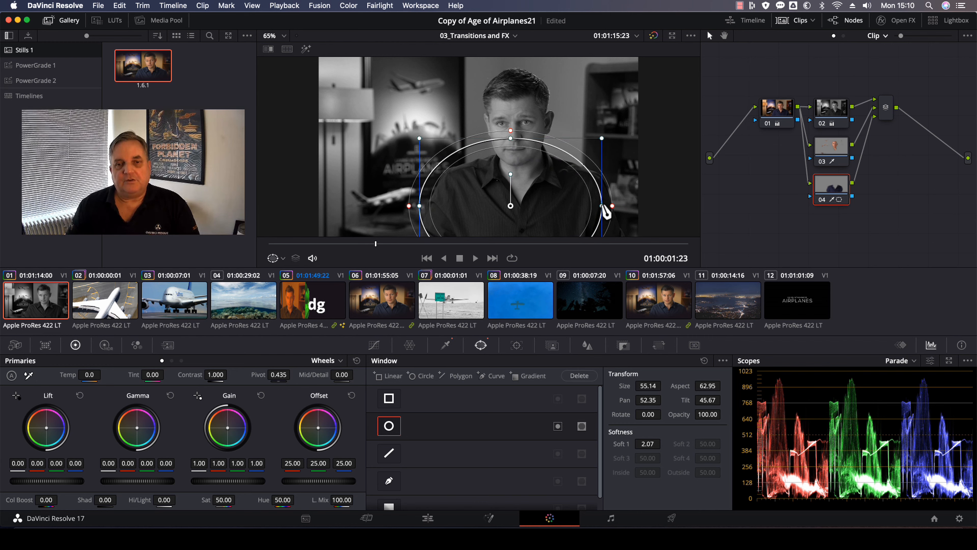
{"action": "left_click_drag", "start_coordinate": [602, 208], "coordinate": [532, 189]}
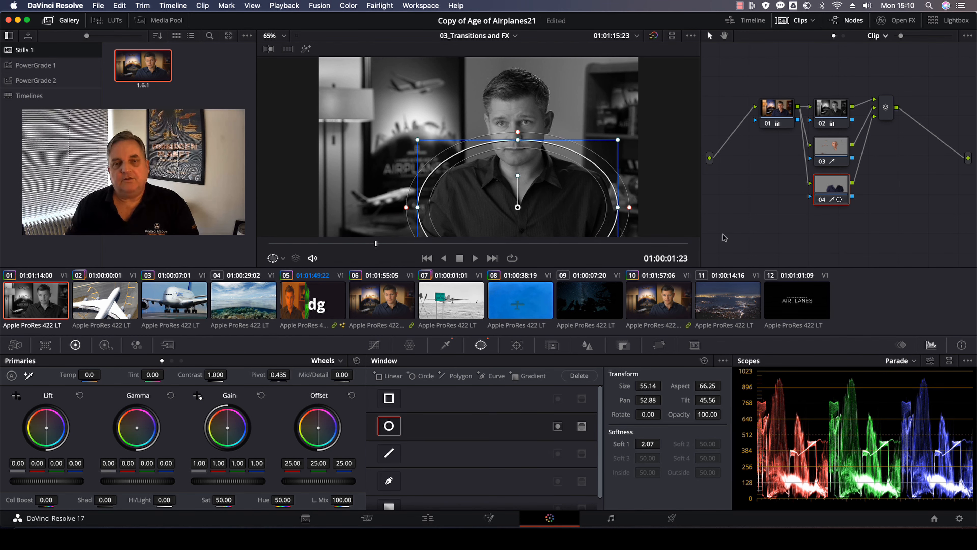
Add an oval window around the face on the skin node and raise its saturation to 82.40.
{"action": "left_click", "coordinate": [835, 152]}
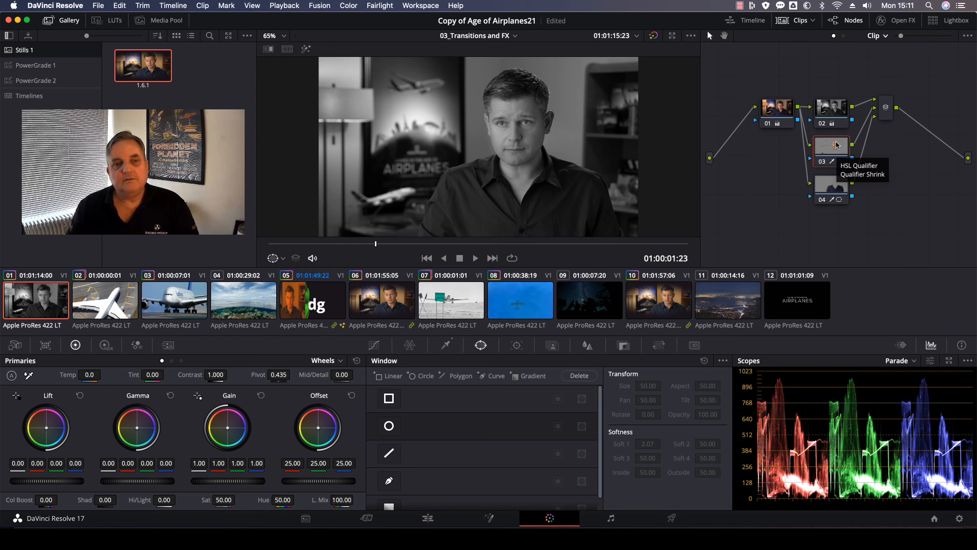
{"action": "left_click", "coordinate": [388, 426]}
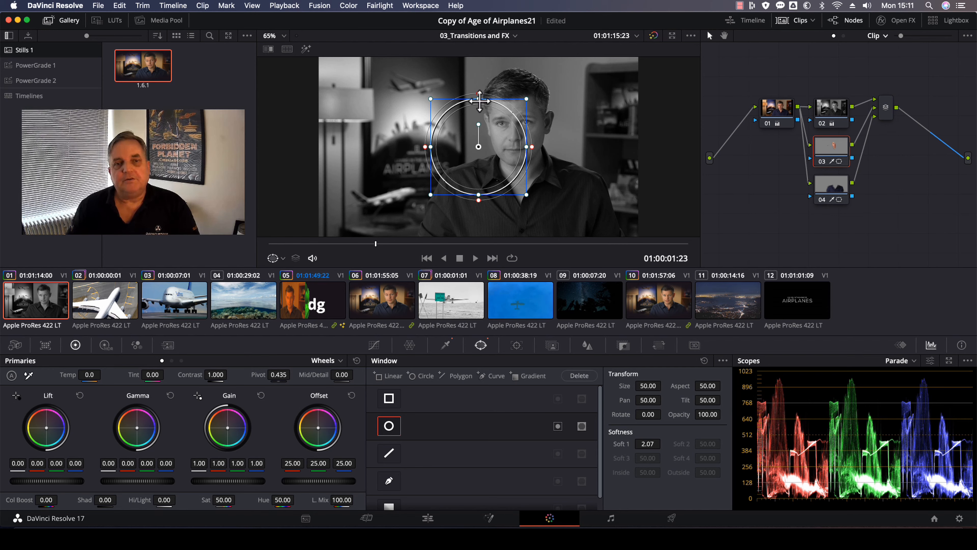
{"action": "left_click_drag", "start_coordinate": [480, 101], "coordinate": [479, 78]}
{"action": "left_click_drag", "start_coordinate": [492, 164], "coordinate": [532, 147]}
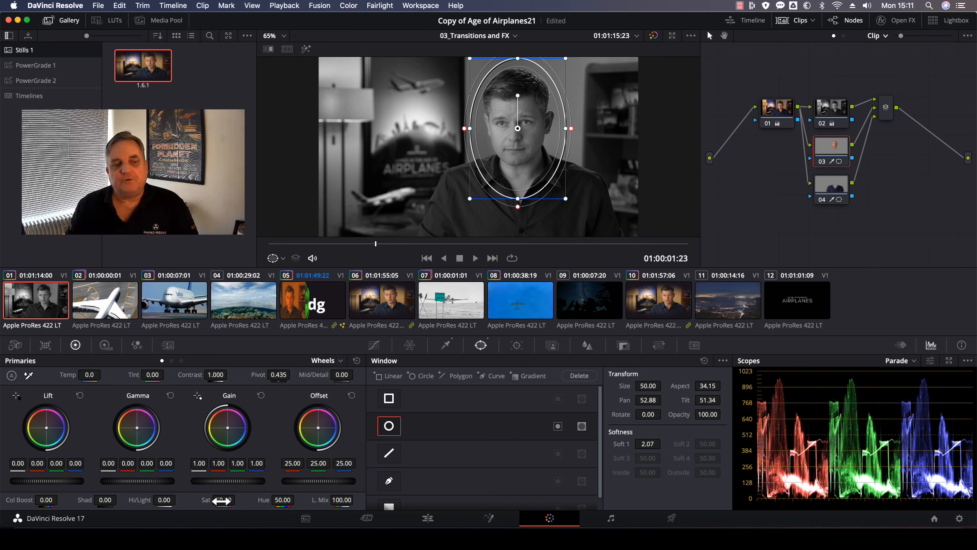
{"action": "left_click_drag", "start_coordinate": [238, 498], "coordinate": [238, 499]}
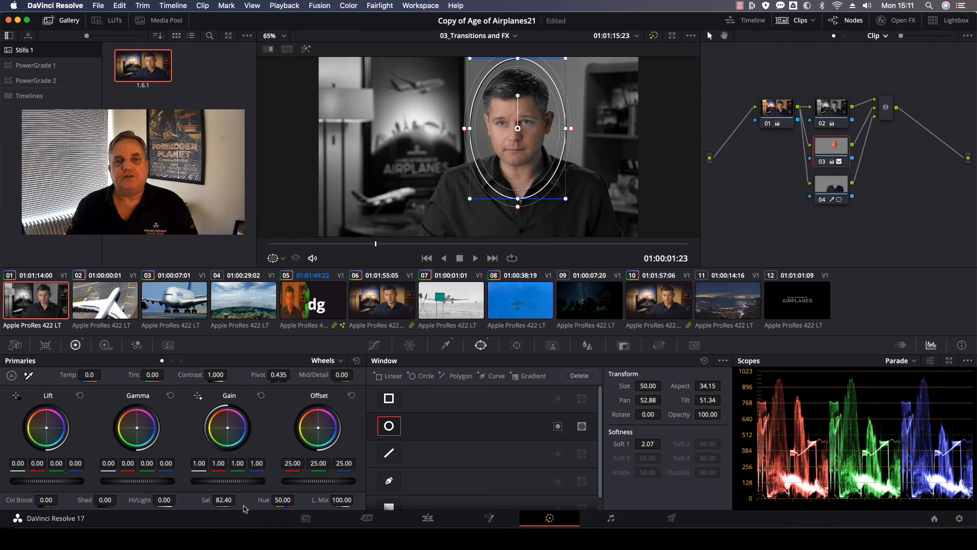
Set the shirt node's saturation to 99.60.
{"action": "left_click", "coordinate": [827, 187]}
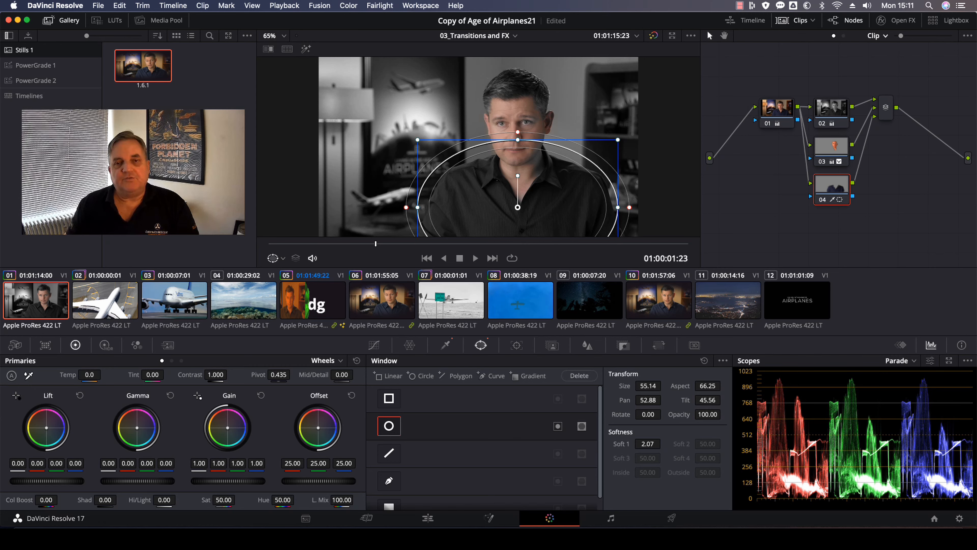
{"action": "left_click_drag", "start_coordinate": [238, 500], "coordinate": [379, 470]}
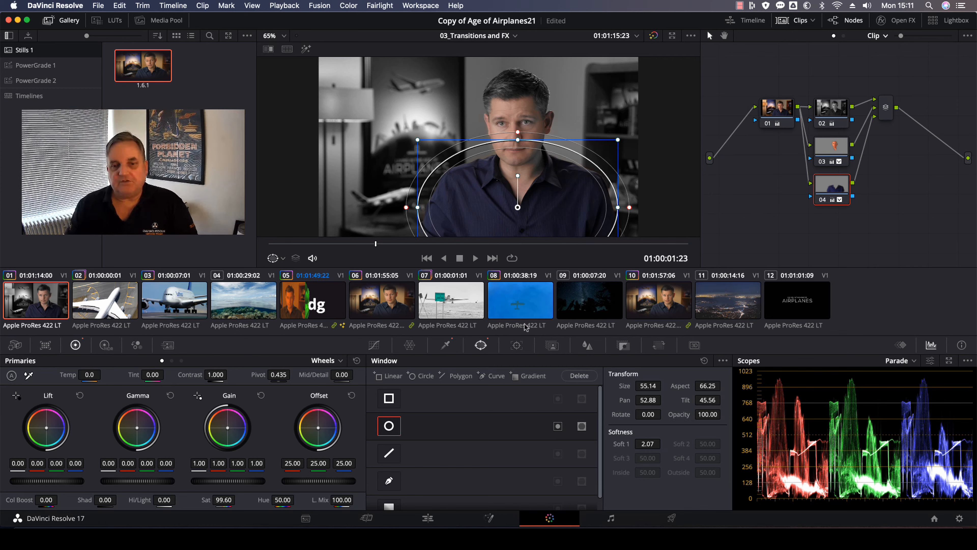
Open the Tracker and track the skin node's face window forward through the clip.
{"action": "left_click", "coordinate": [516, 344]}
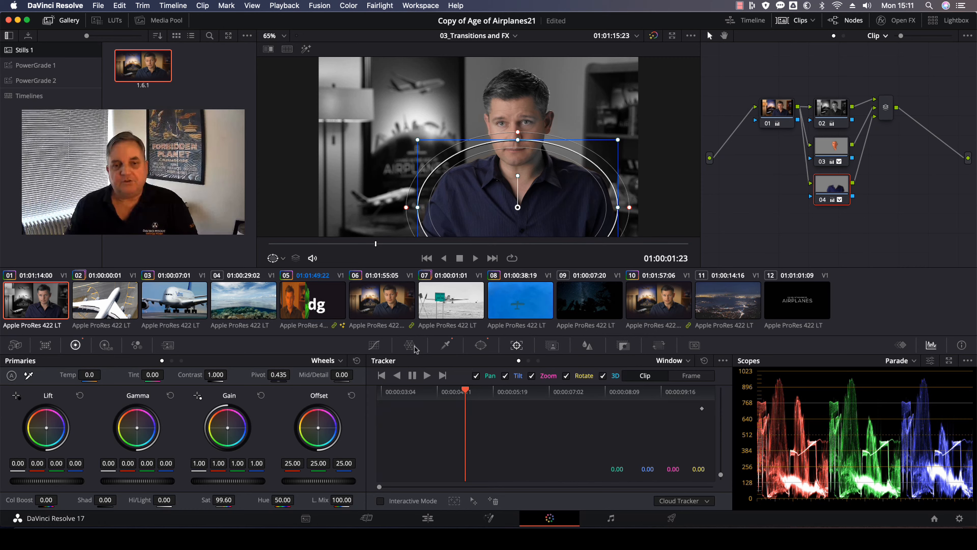
{"action": "left_click", "coordinate": [427, 375]}
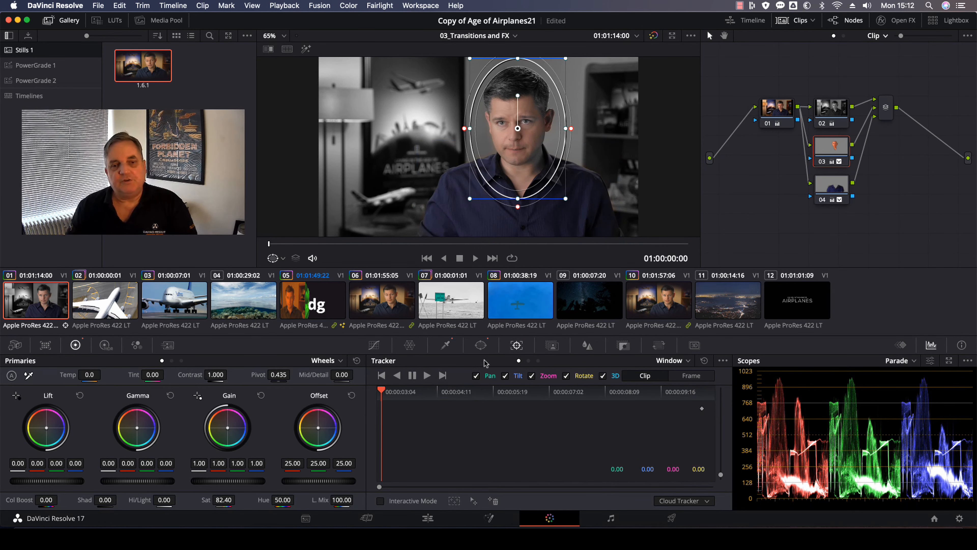
{"action": "left_click", "coordinate": [426, 375]}
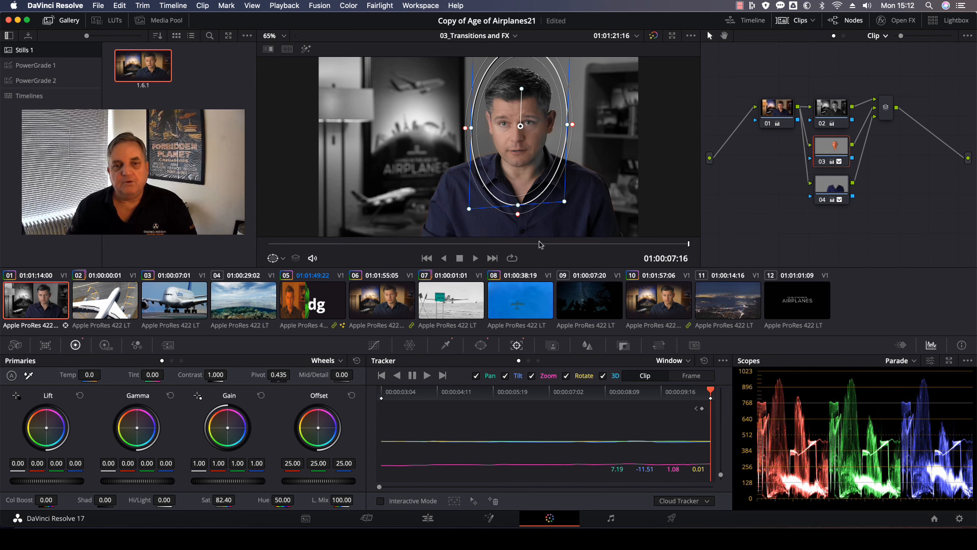
At the frame where the hands rise, reshape and enlarge the face window downward to include the hands, and play back.
{"action": "left_click_drag", "start_coordinate": [551, 245], "coordinate": [595, 252]}
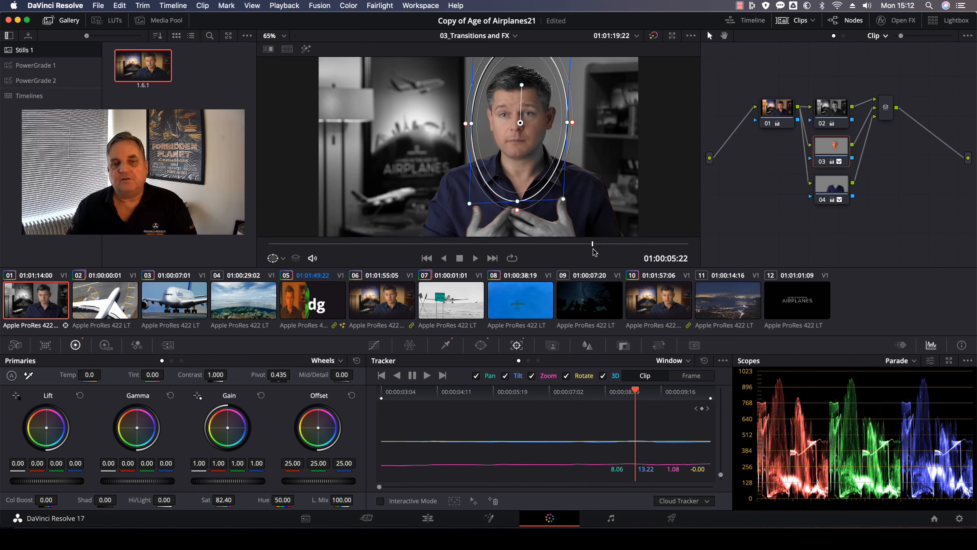
{"action": "left_click_drag", "start_coordinate": [517, 201], "coordinate": [508, 272]}
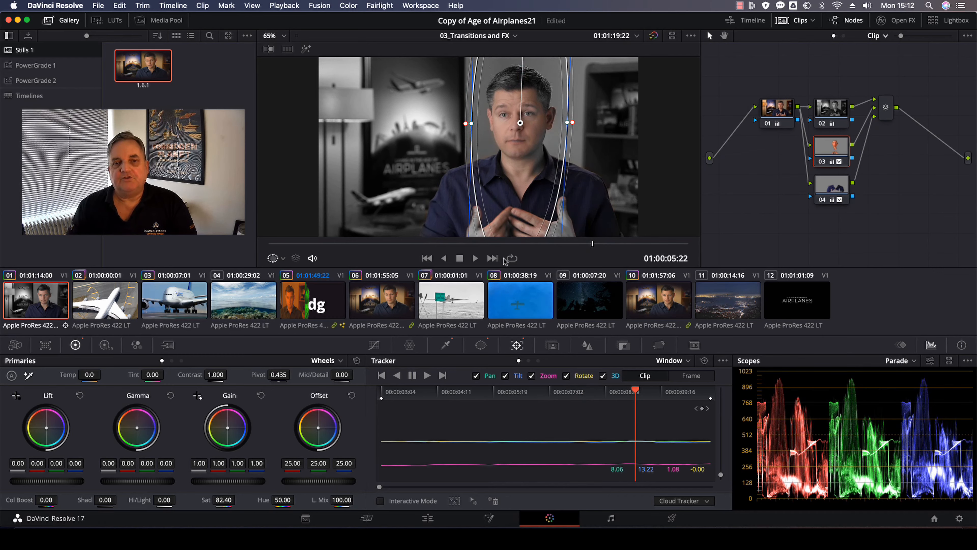
{"action": "left_click_drag", "start_coordinate": [566, 122], "coordinate": [589, 133]}
{"action": "left_click_drag", "start_coordinate": [518, 188], "coordinate": [520, 238]}
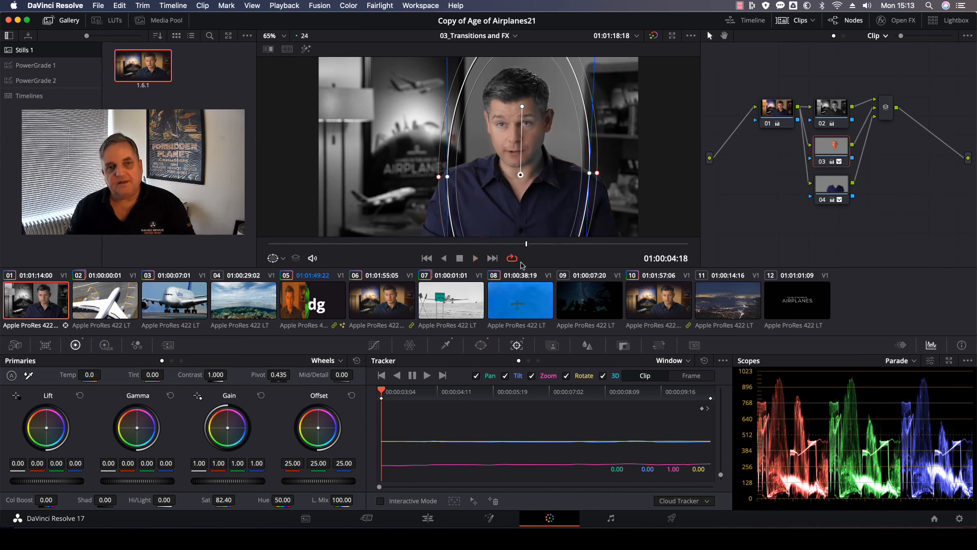
{"action": "key", "text": "space"}
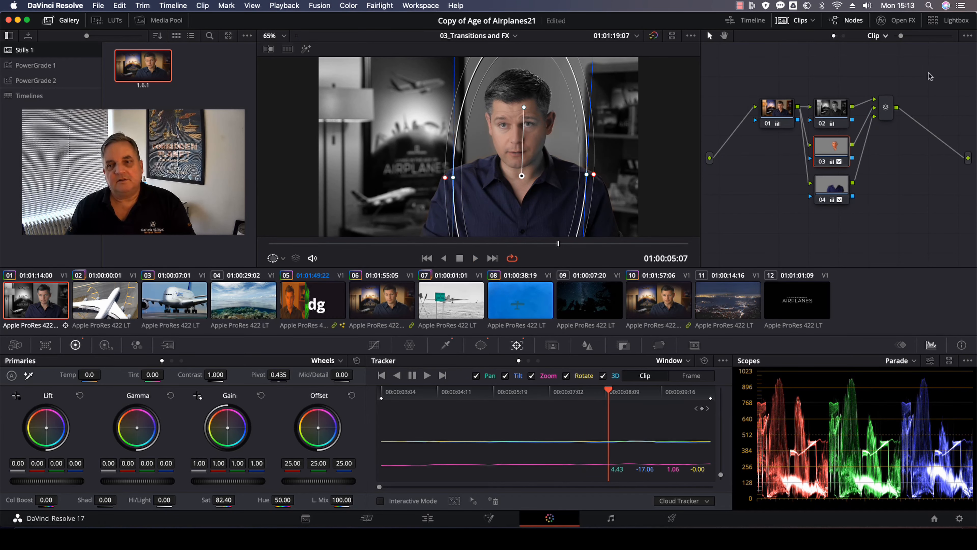
Stop playback, select the skin node, and set the qualifier's saturation low value to 1.1.
{"action": "left_click", "coordinate": [838, 179]}
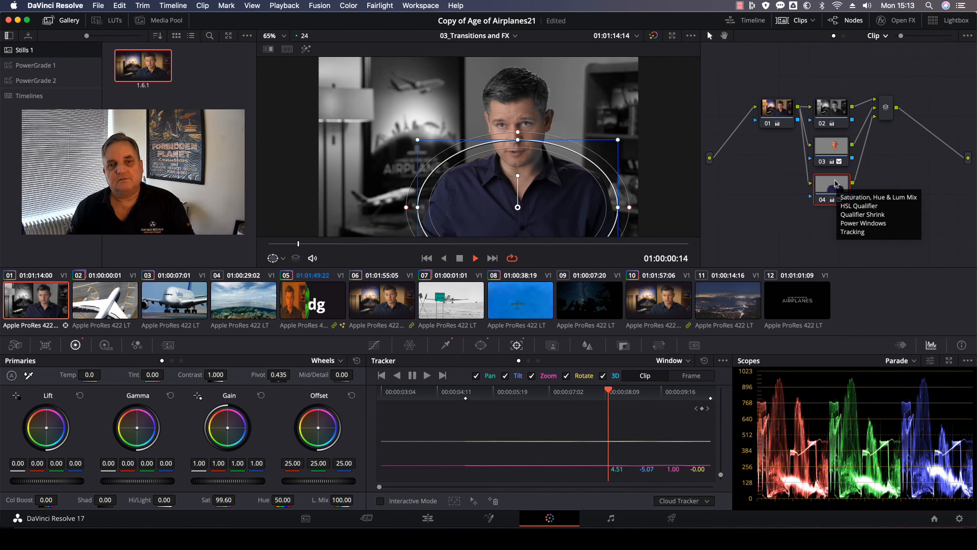
{"action": "key", "text": "space"}
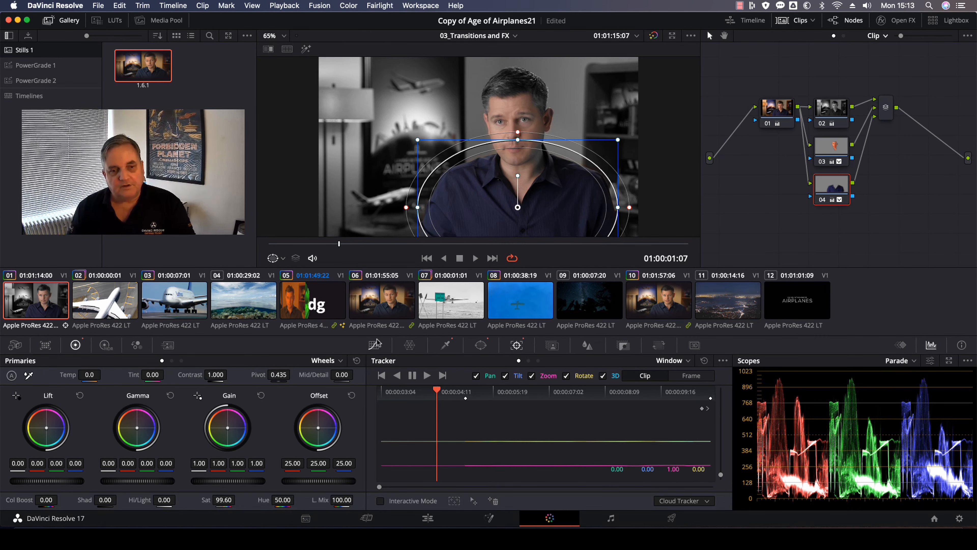
{"action": "left_click", "coordinate": [374, 345]}
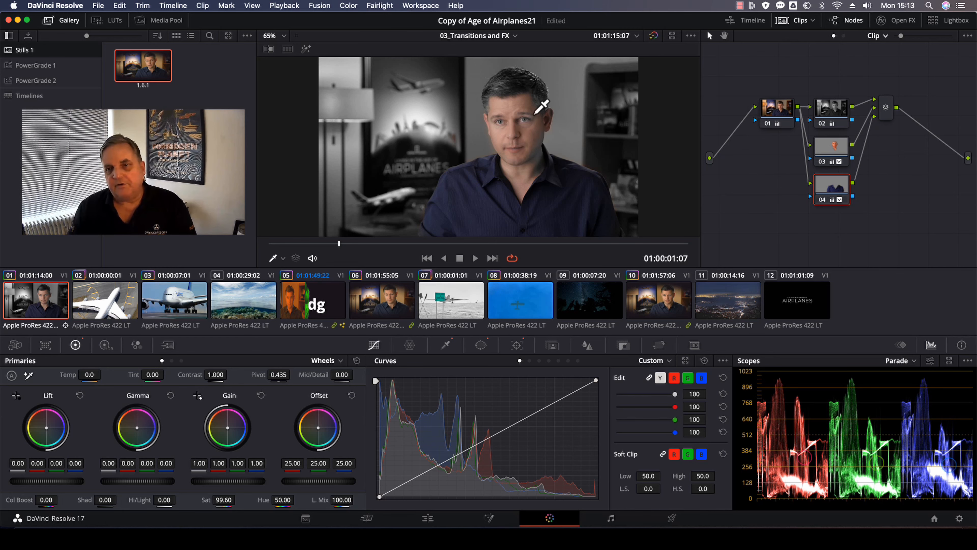
{"action": "left_click", "coordinate": [836, 146]}
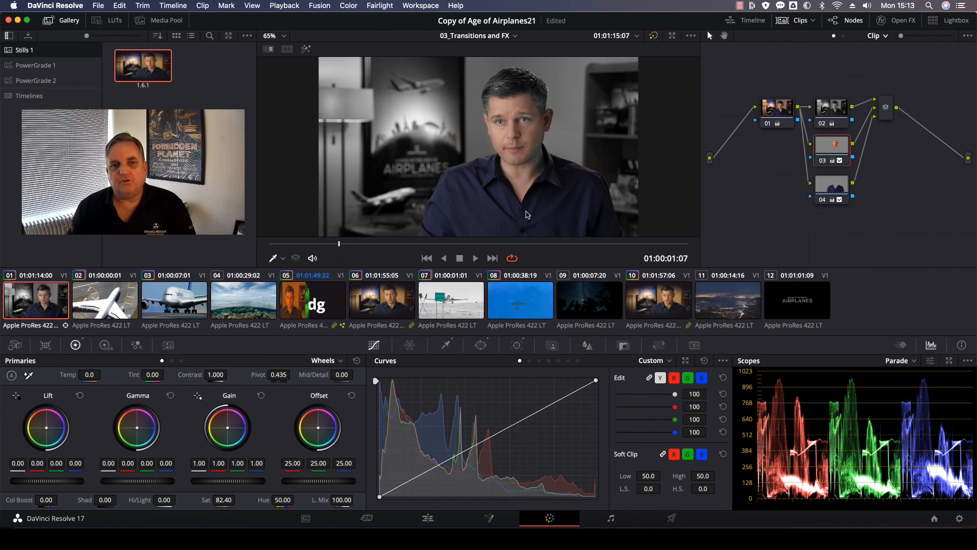
{"action": "left_click", "coordinate": [446, 345]}
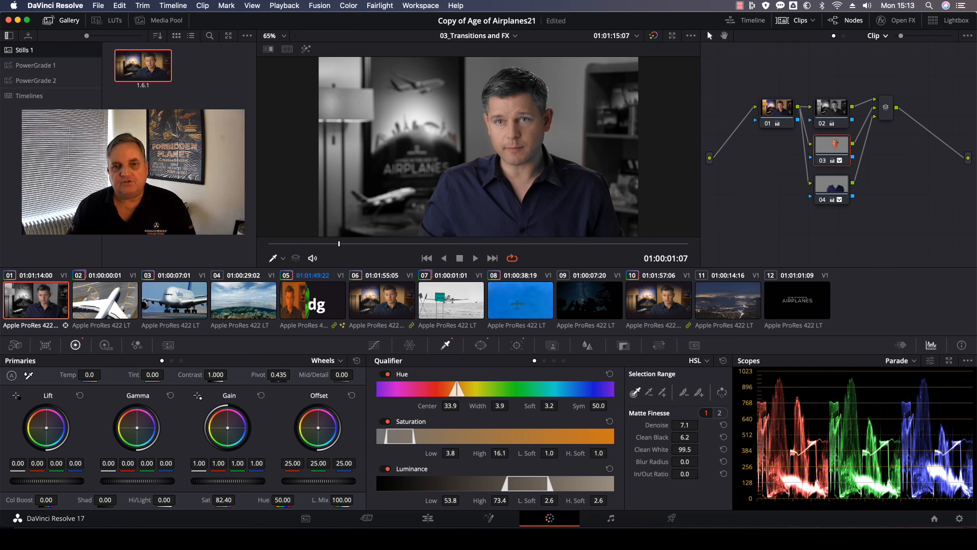
{"action": "left_click_drag", "start_coordinate": [450, 453], "coordinate": [438, 453]}
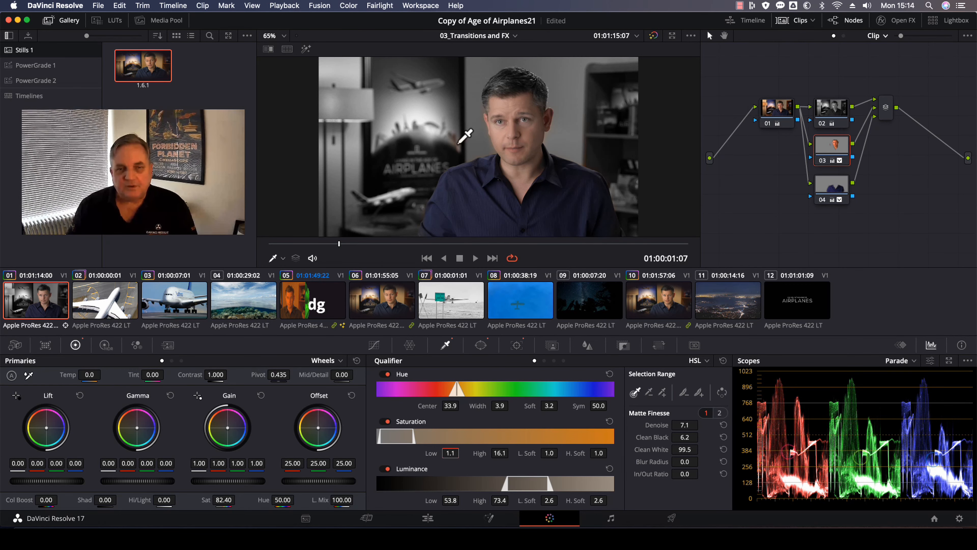
Nudge the skin node's face window slightly to the right.
{"action": "left_click", "coordinate": [833, 145]}
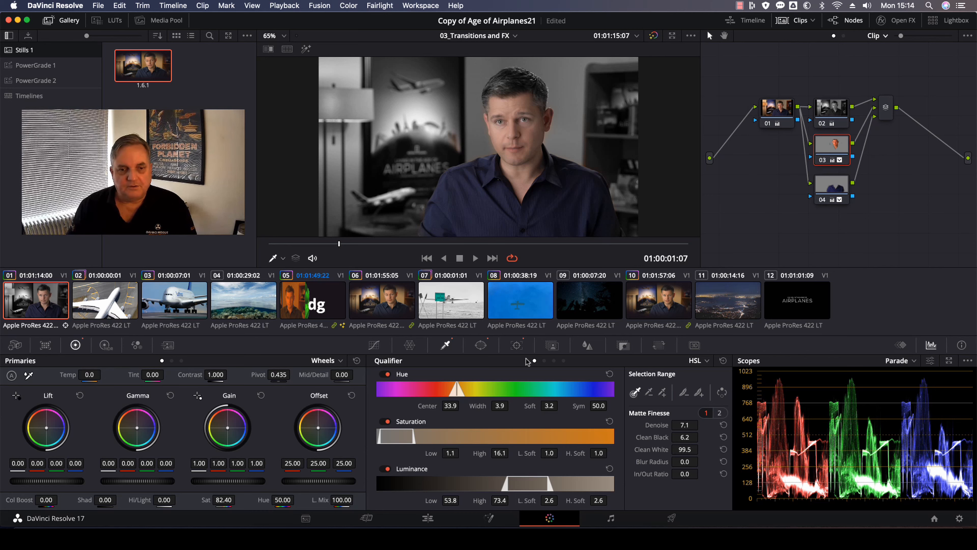
{"action": "left_click", "coordinate": [481, 345]}
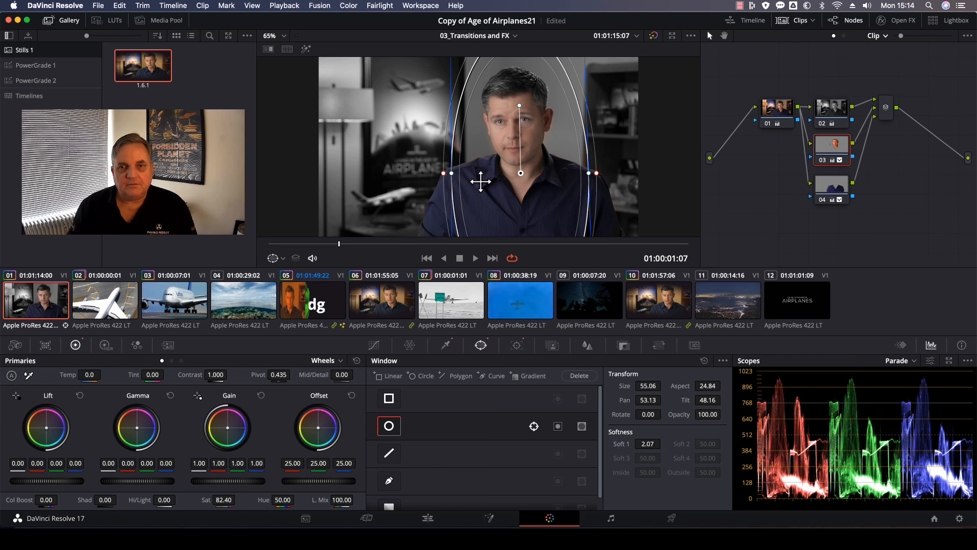
{"action": "left_click_drag", "start_coordinate": [480, 182], "coordinate": [486, 180]}
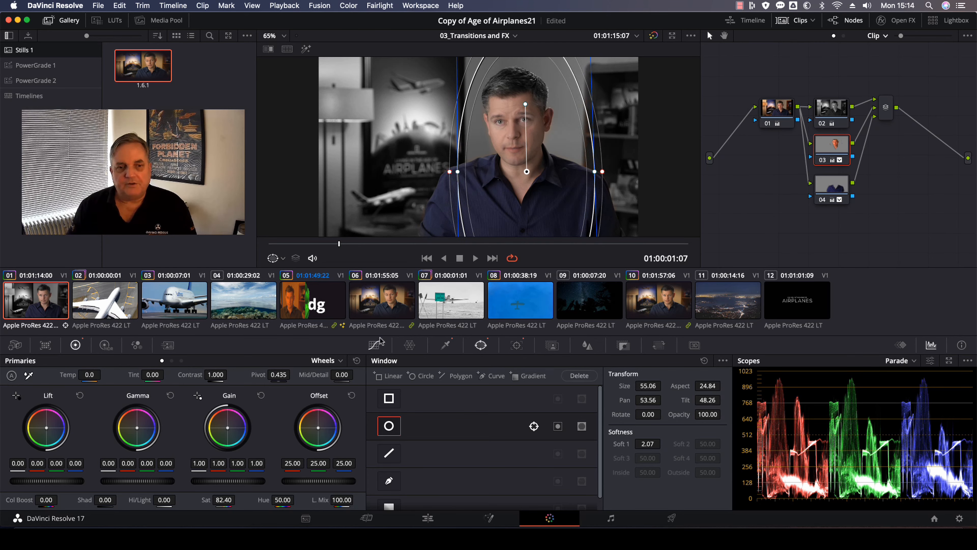
{"action": "left_click", "coordinate": [374, 345]}
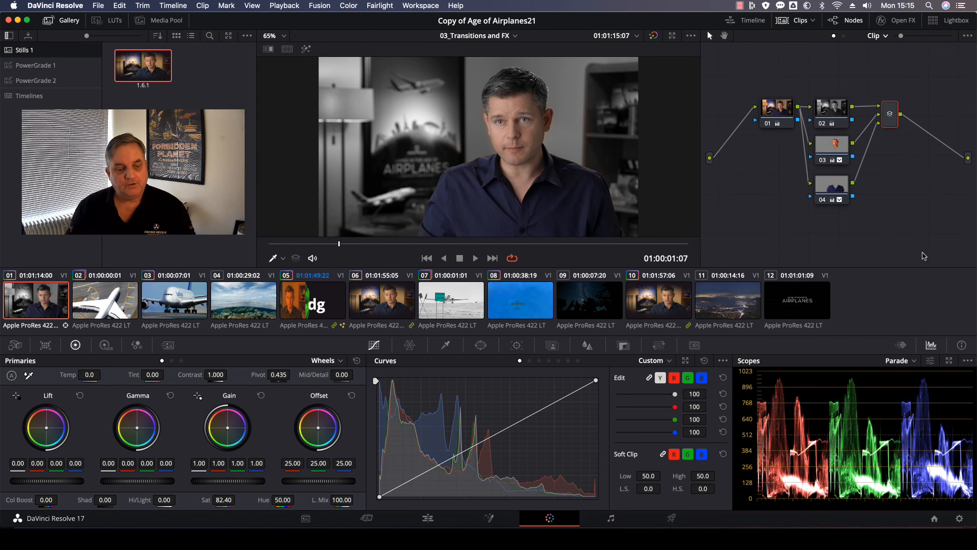
Grab a still of the current frame into the gallery.
{"action": "right_click", "coordinate": [518, 118]}
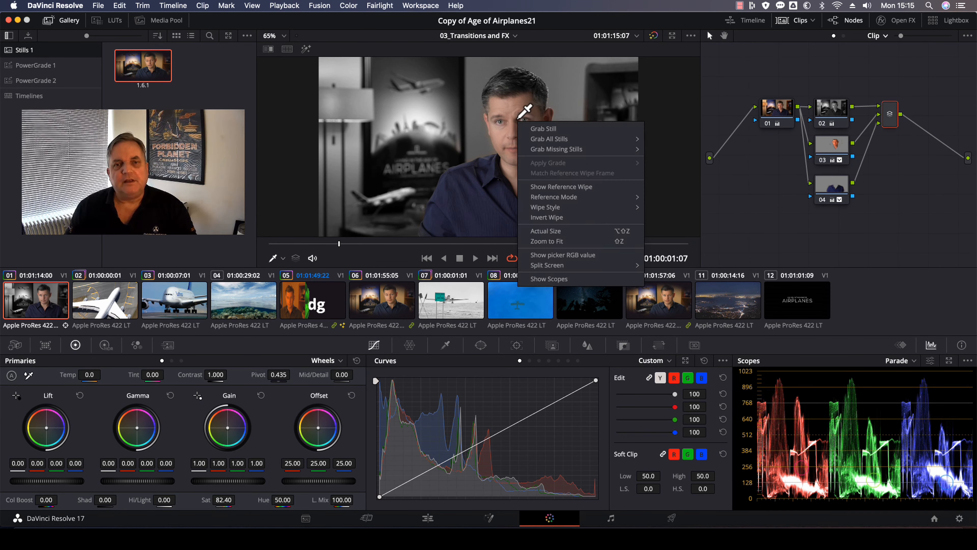
{"action": "left_click", "coordinate": [551, 128]}
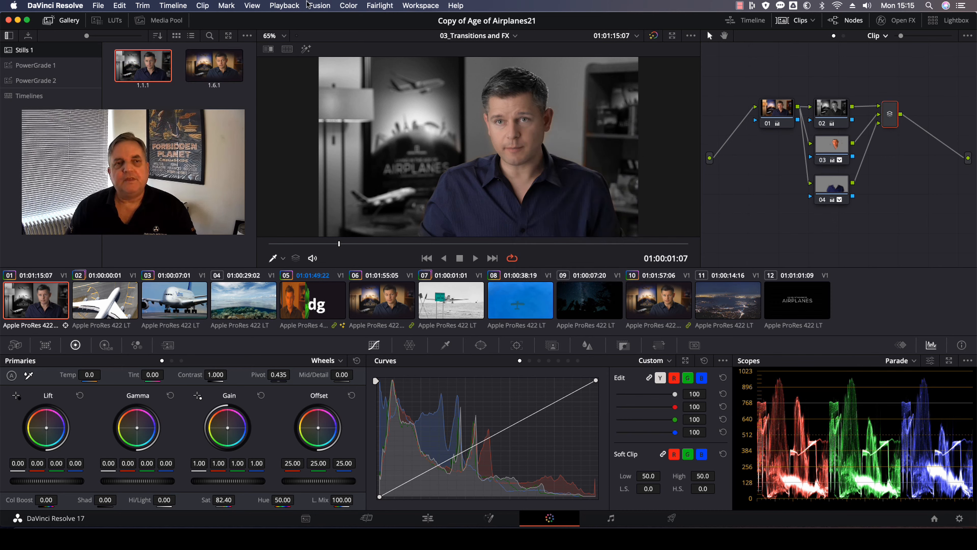
Reset all grades and nodes on the clip.
{"action": "left_click", "coordinate": [386, 6]}
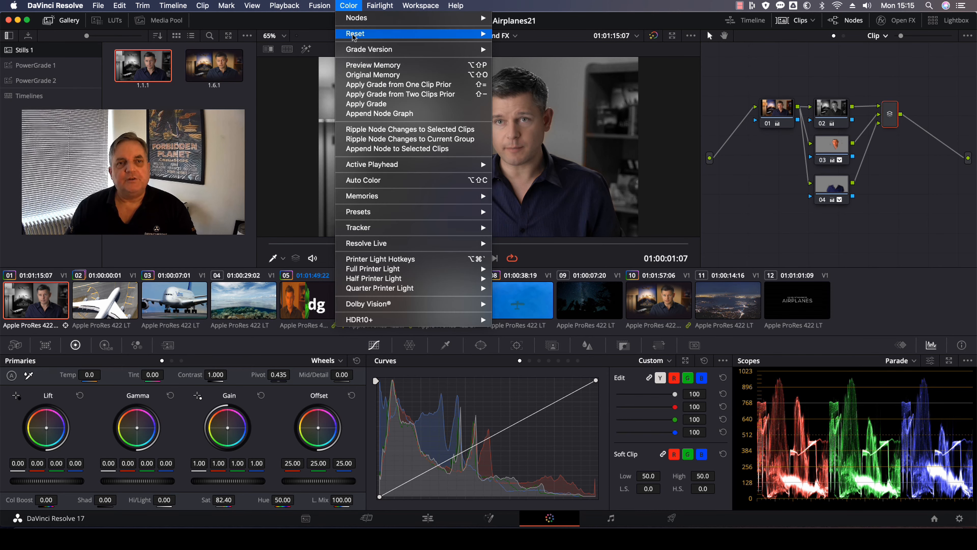
{"action": "mouse_move", "coordinate": [354, 37]}
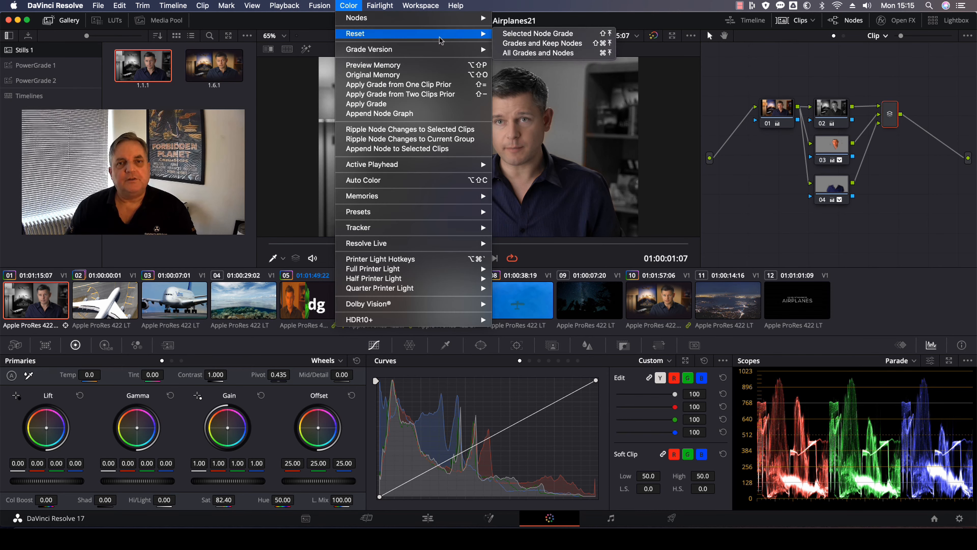
{"action": "left_click", "coordinate": [548, 54]}
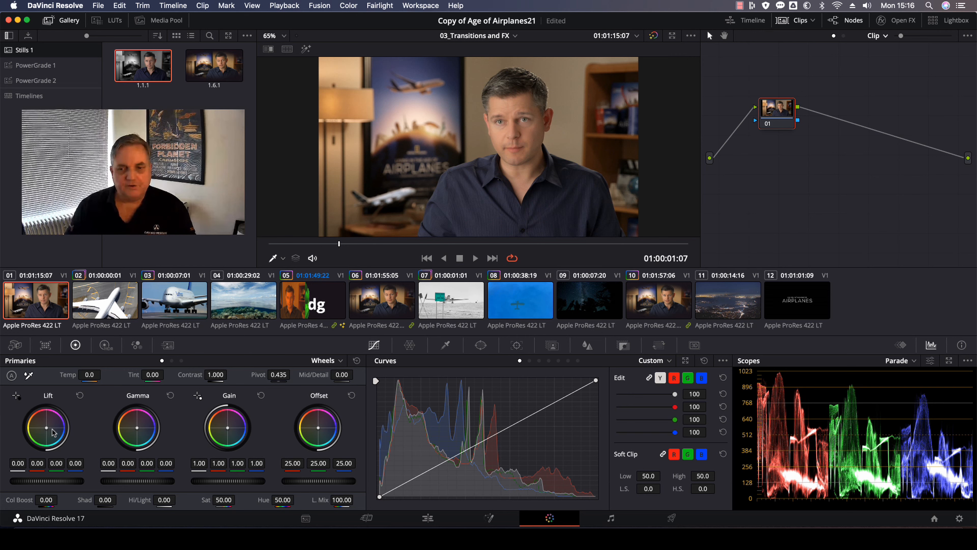
On the first node, raise the gain to 1.04 and lower the gamma to -0.03.
{"action": "left_click_drag", "start_coordinate": [57, 481], "coordinate": [57, 481]}
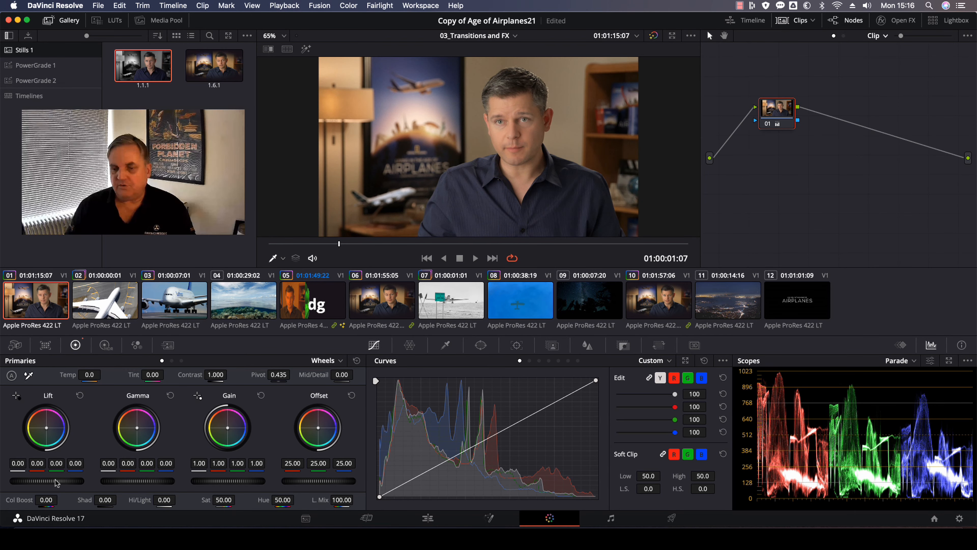
{"action": "left_click_drag", "start_coordinate": [226, 482], "coordinate": [241, 482]}
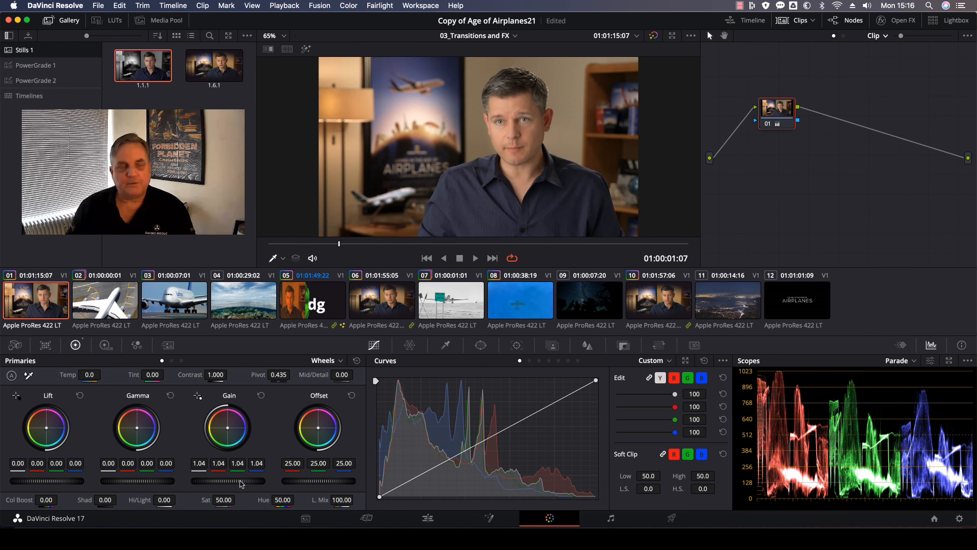
{"action": "left_click_drag", "start_coordinate": [139, 481], "coordinate": [136, 484]}
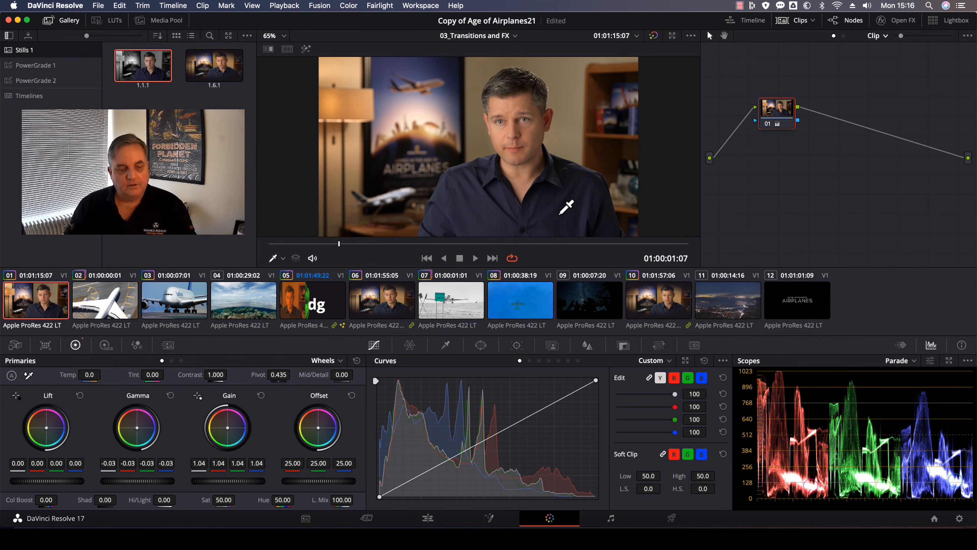
Add a serial node, draw a Magic Mask person stroke on the subject's head, and turn on the mask overlay.
{"action": "key", "text": "alt+s"}
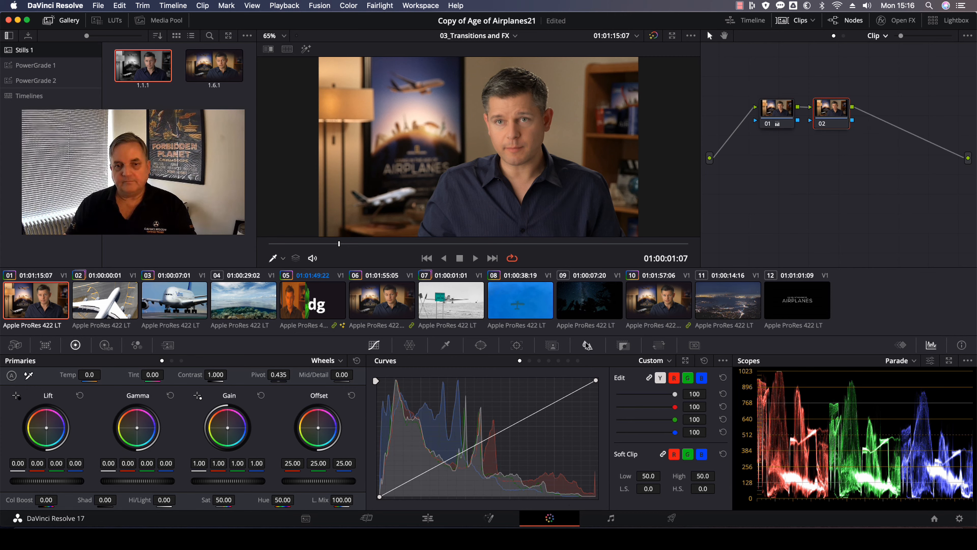
{"action": "left_click", "coordinate": [552, 345]}
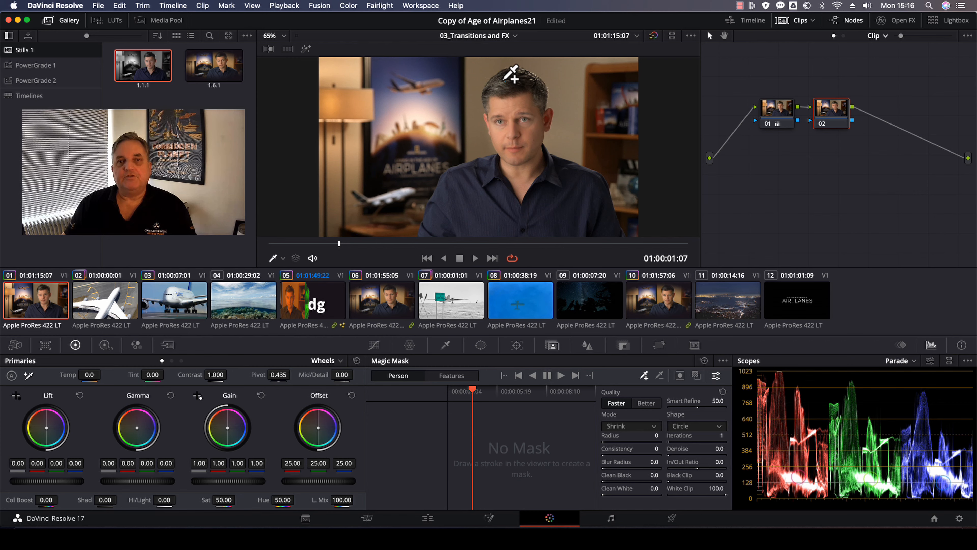
{"action": "left_click_drag", "start_coordinate": [505, 81], "coordinate": [513, 112]}
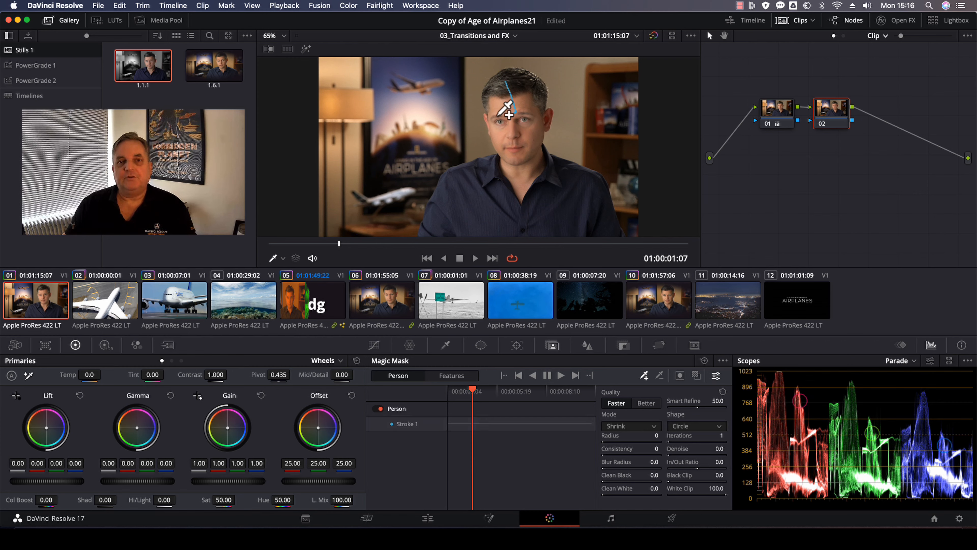
{"action": "left_click", "coordinate": [696, 376]}
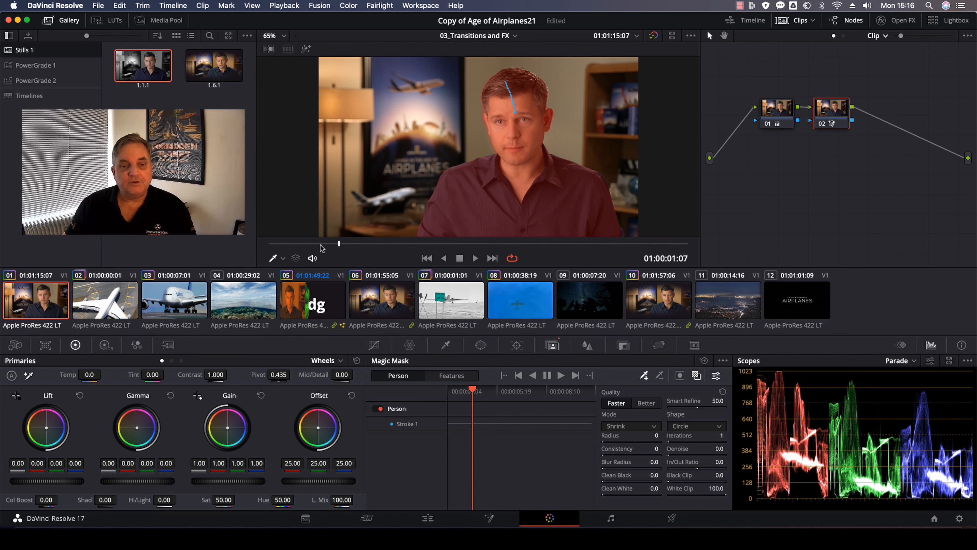
Track the Magic Mask stroke forward and backward through the clip.
{"action": "left_click", "coordinate": [560, 376]}
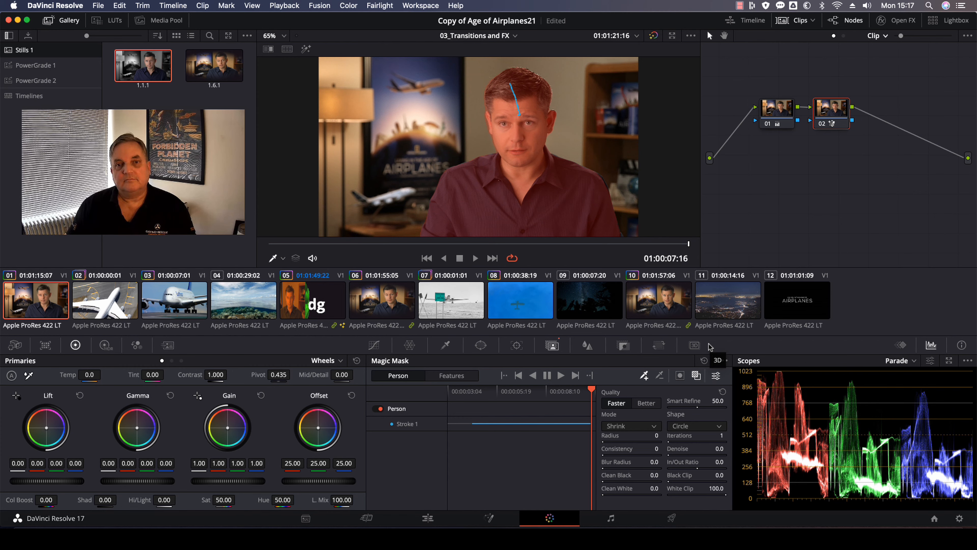
{"action": "left_click", "coordinate": [477, 394]}
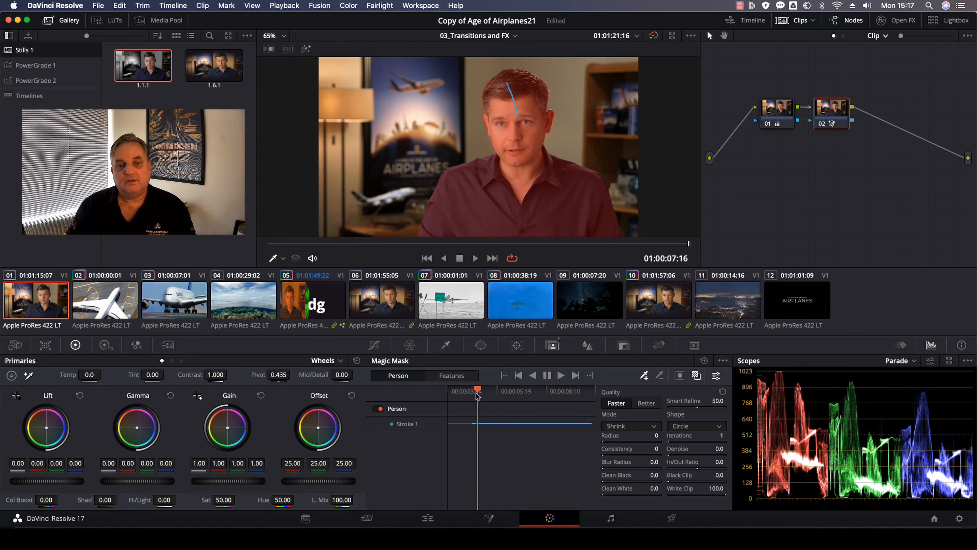
{"action": "left_click", "coordinate": [532, 376]}
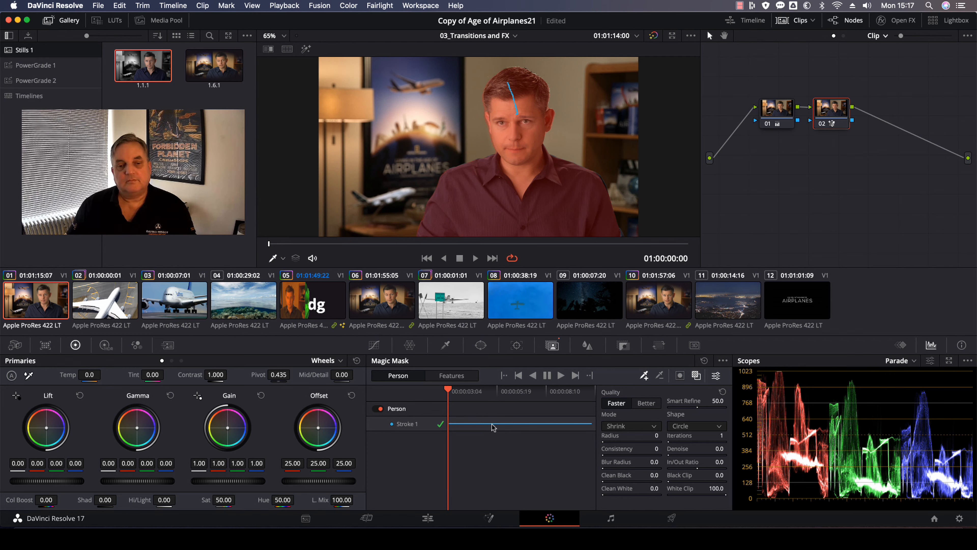
Hide the Magic Mask strokes in the viewer.
{"action": "left_click_drag", "start_coordinate": [460, 392], "coordinate": [556, 386]}
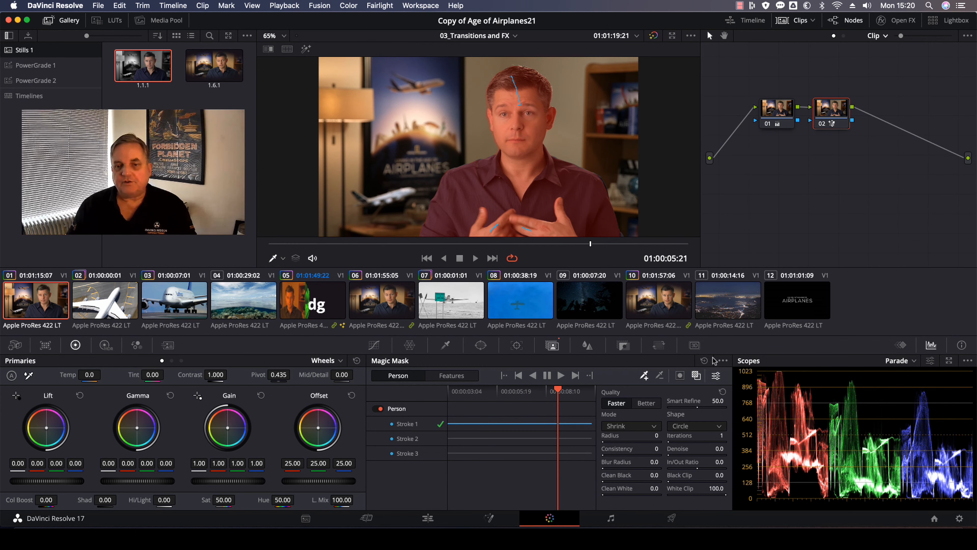
{"action": "left_click", "coordinate": [723, 361]}
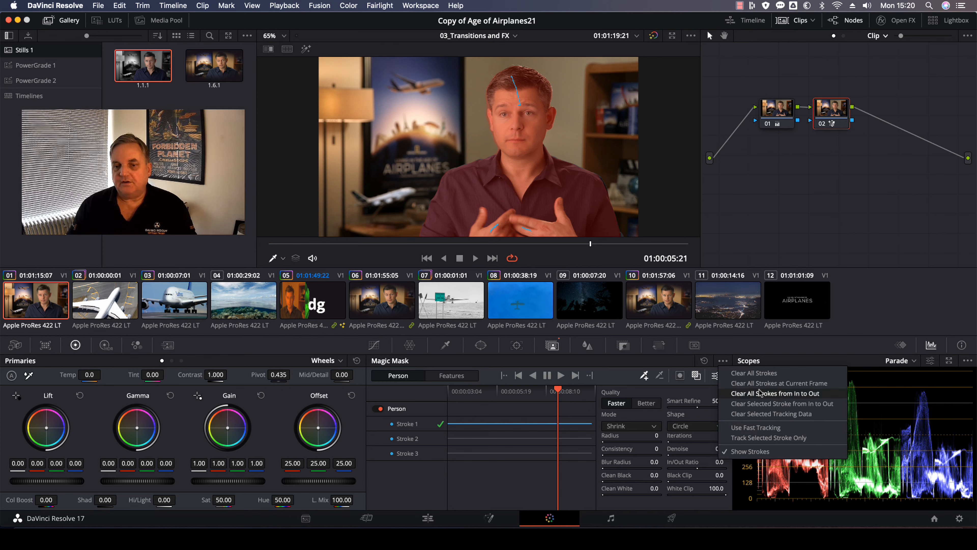
{"action": "left_click", "coordinate": [748, 451]}
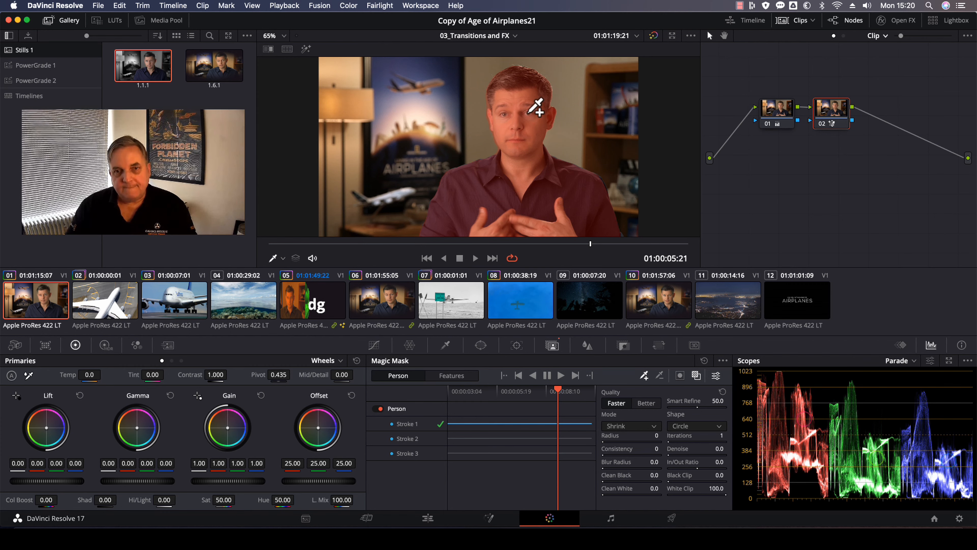
Add an outside node after the Magic Mask node.
{"action": "right_click", "coordinate": [837, 107]}
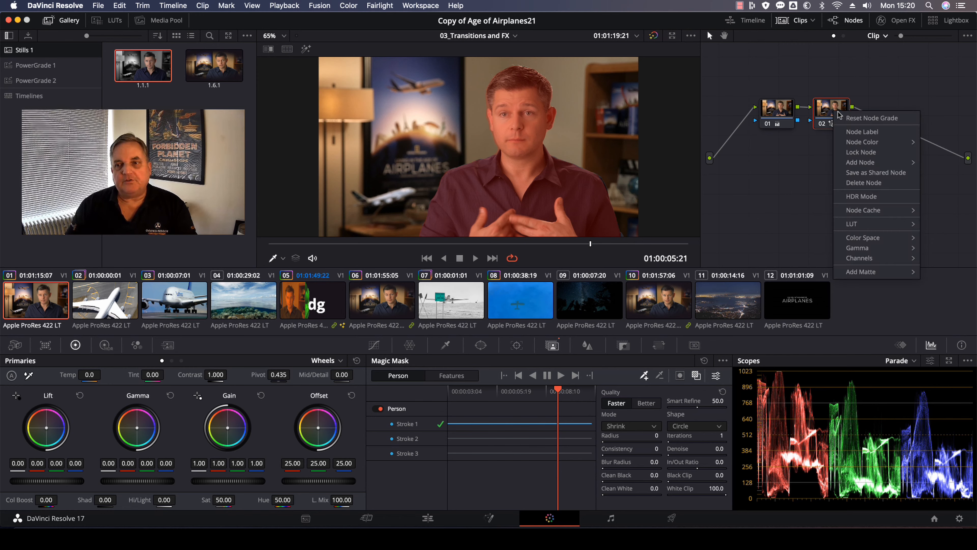
{"action": "mouse_move", "coordinate": [843, 161]}
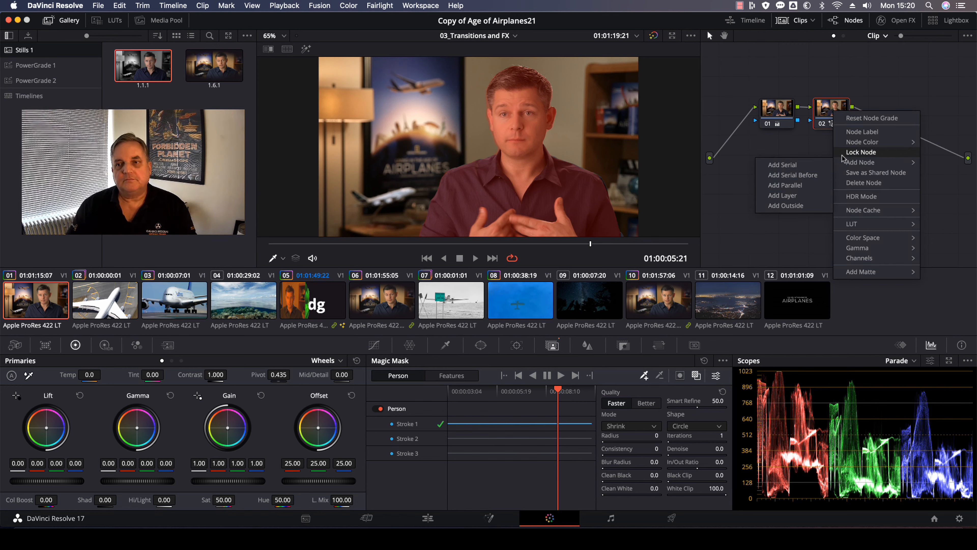
{"action": "left_click", "coordinate": [789, 207]}
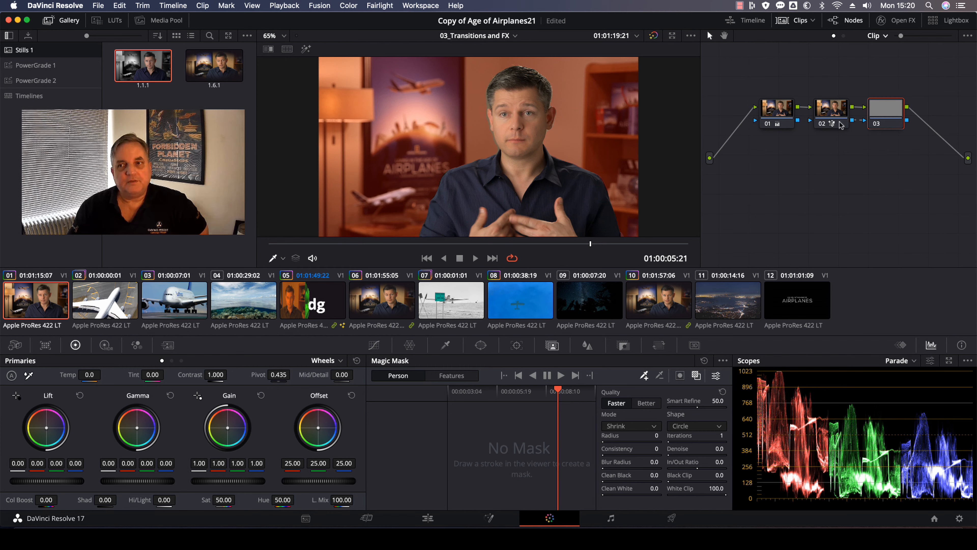
On the outside node, turn off the mask overlay and lower the saturation to 0 to desaturate the background.
{"action": "left_click", "coordinate": [837, 111]}
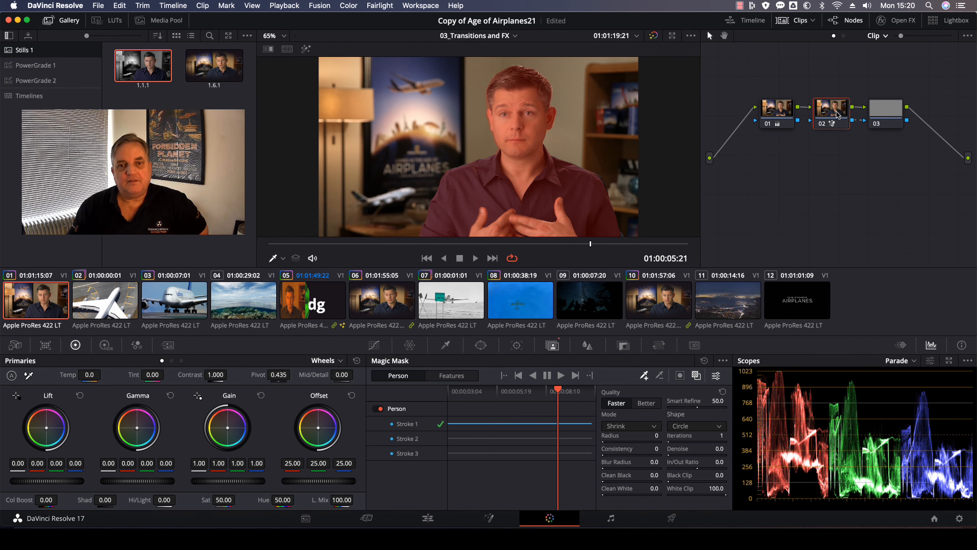
{"action": "left_click", "coordinate": [889, 110]}
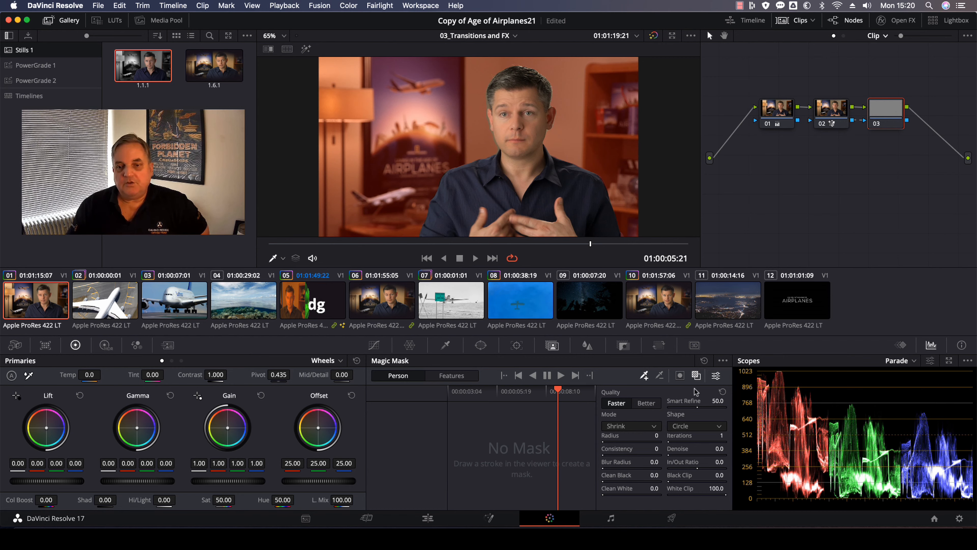
{"action": "left_click", "coordinate": [696, 375]}
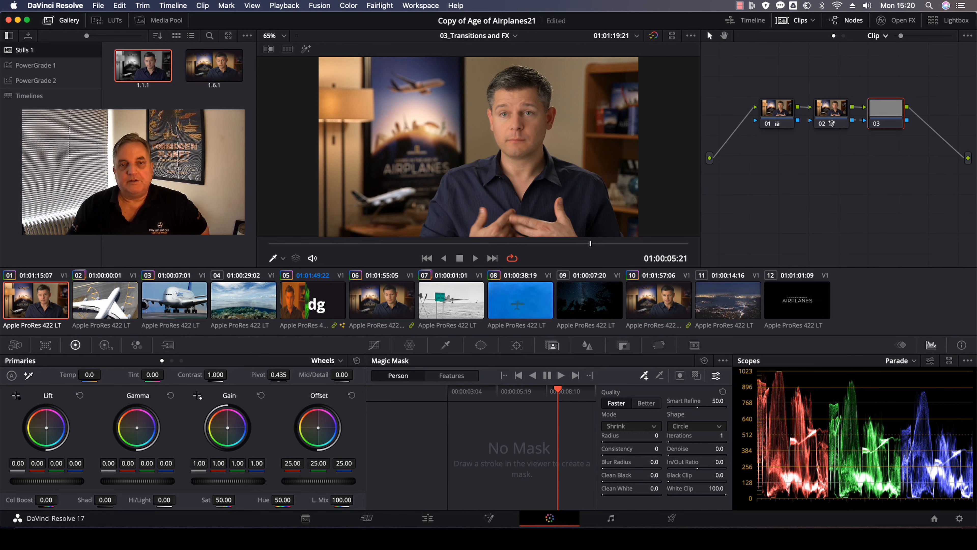
{"action": "left_click_drag", "start_coordinate": [223, 500], "coordinate": [183, 499]}
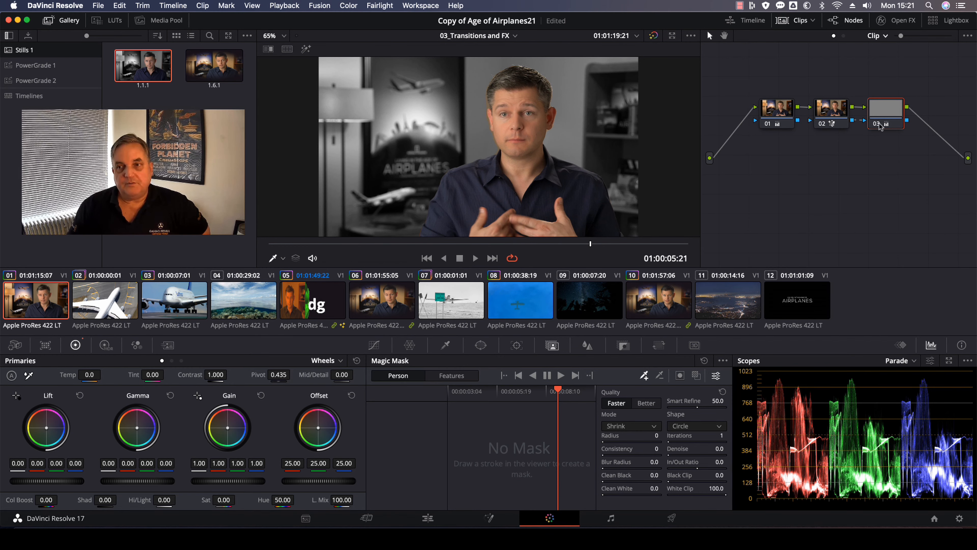
Give the outside node an S-shaped custom curve for contrast and reduce the curve intensity to 93.
{"action": "left_click", "coordinate": [837, 113]}
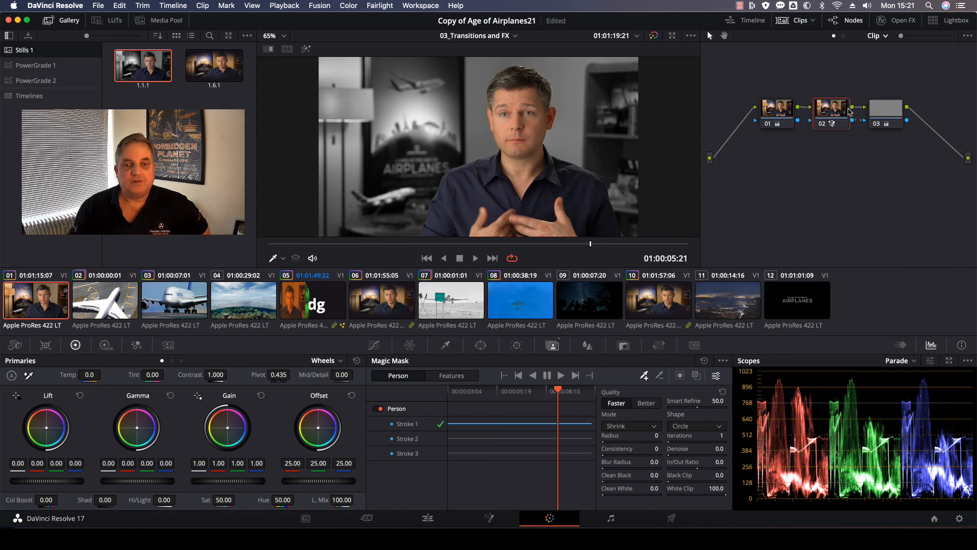
{"action": "left_click", "coordinate": [874, 116]}
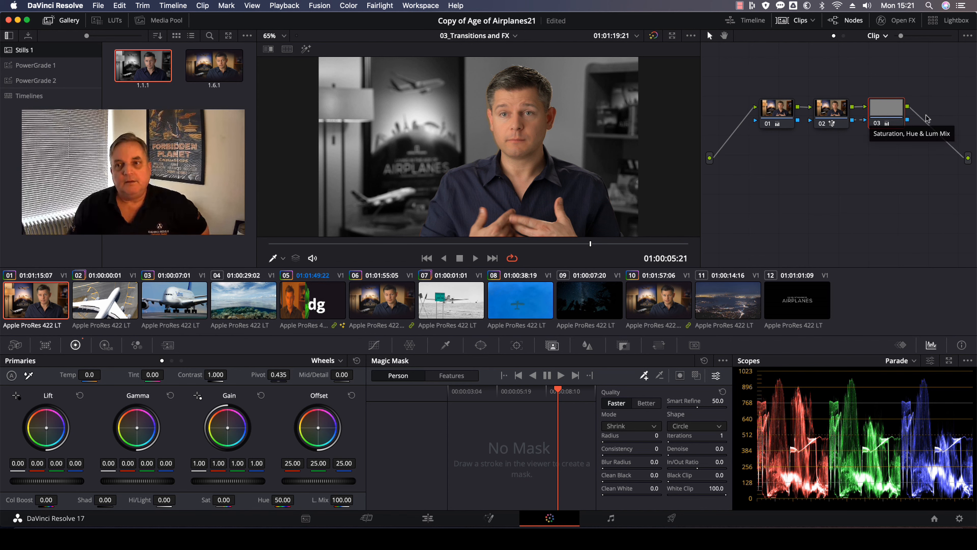
{"action": "left_click_drag", "start_coordinate": [883, 113], "coordinate": [894, 112]}
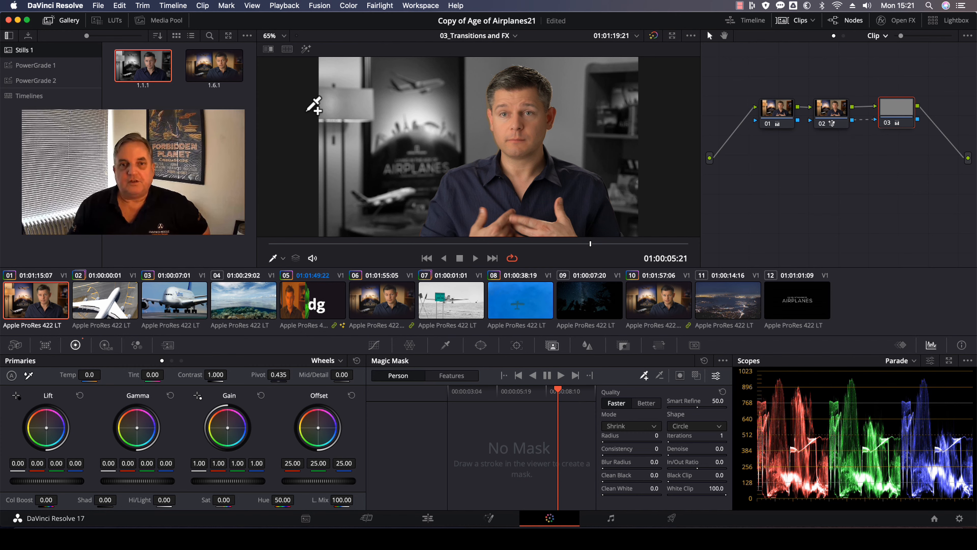
{"action": "left_click", "coordinate": [373, 345]}
{"action": "left_click_drag", "start_coordinate": [420, 477], "coordinate": [424, 494]}
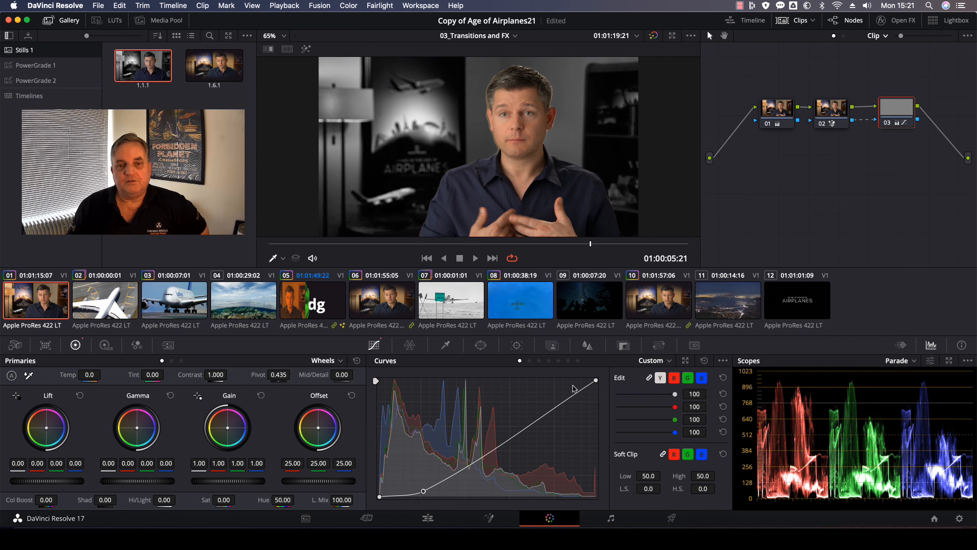
{"action": "left_click_drag", "start_coordinate": [559, 402], "coordinate": [546, 390]}
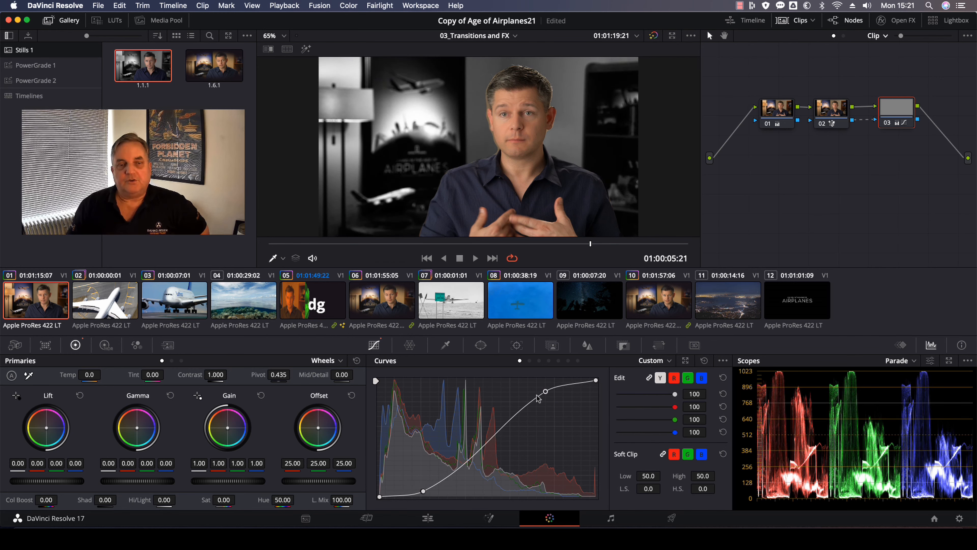
{"action": "left_click", "coordinate": [398, 496]}
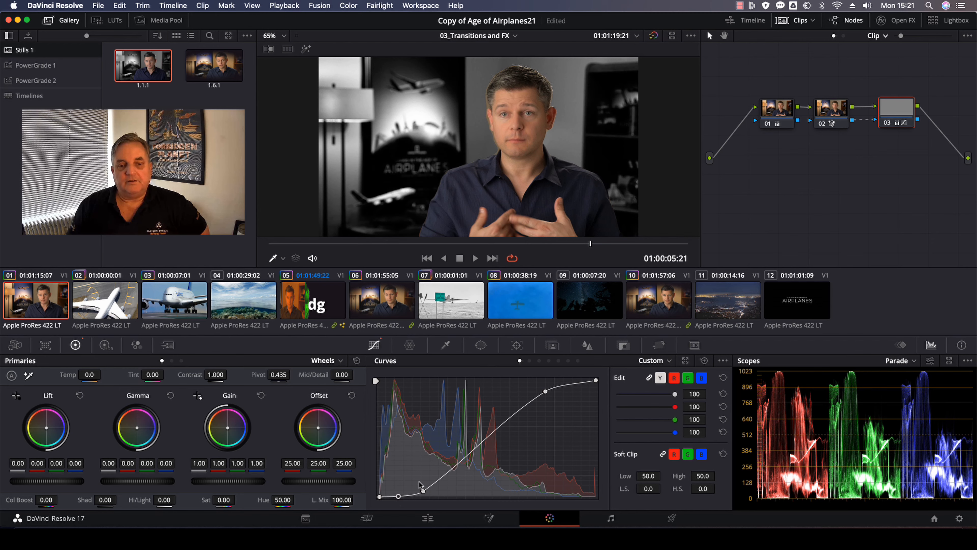
{"action": "left_click", "coordinate": [571, 380]}
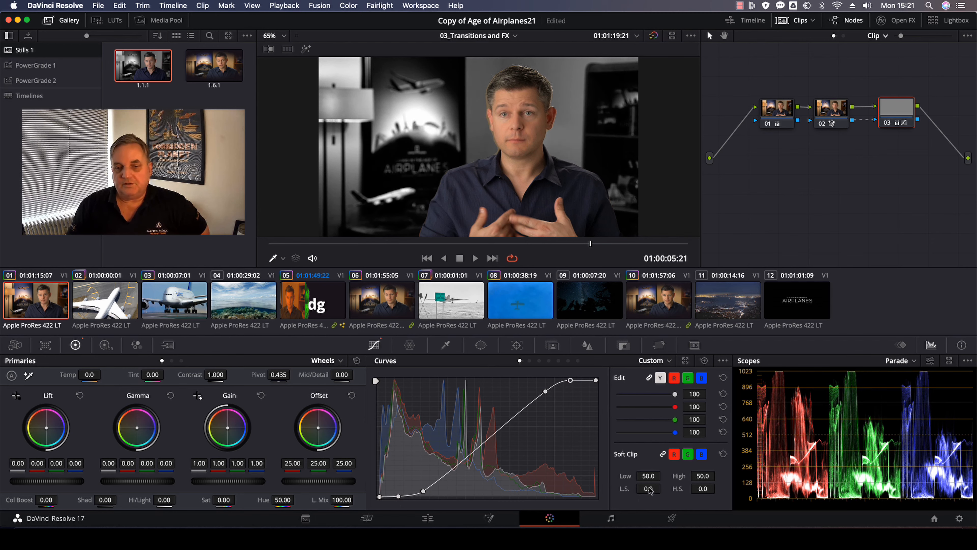
{"action": "left_click_drag", "start_coordinate": [676, 397], "coordinate": [671, 397]}
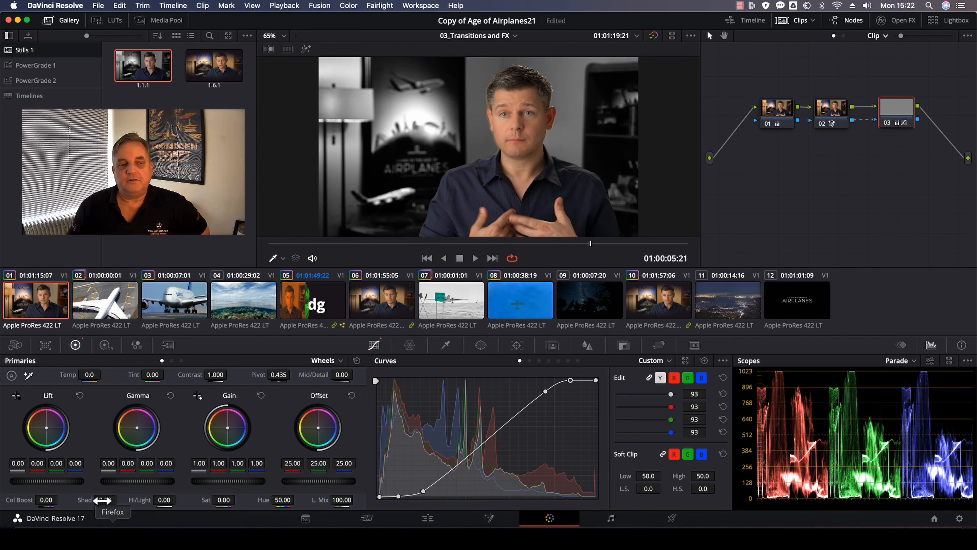
On the outside node, raise the gamma master to 0.03, shift the gain to 1.43, 0.84, 1.34, and set saturation to 11.20.
{"action": "left_click_drag", "start_coordinate": [120, 481], "coordinate": [131, 481]}
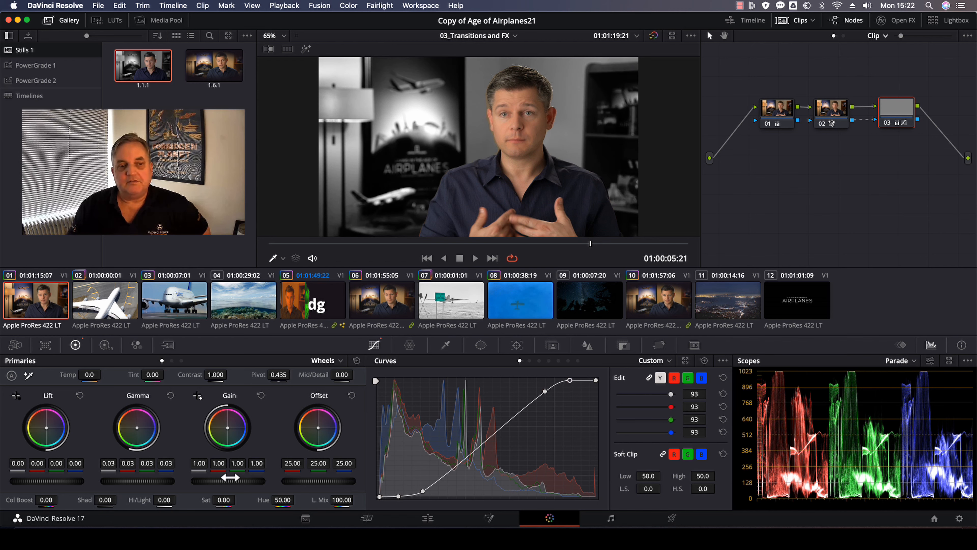
{"action": "left_click_drag", "start_coordinate": [225, 425], "coordinate": [241, 408]}
{"action": "mouse_move", "coordinate": [217, 501]}
{"action": "left_mouse_down"}
{"action": "mouse_move", "coordinate": [250, 500]}
{"action": "mouse_move", "coordinate": [233, 499]}
{"action": "left_mouse_up"}
Shift the gamma wheel balance to -0.03 red, 0.09 green and -0.44 blue.
{"action": "left_click_drag", "start_coordinate": [137, 426], "coordinate": [149, 423]}
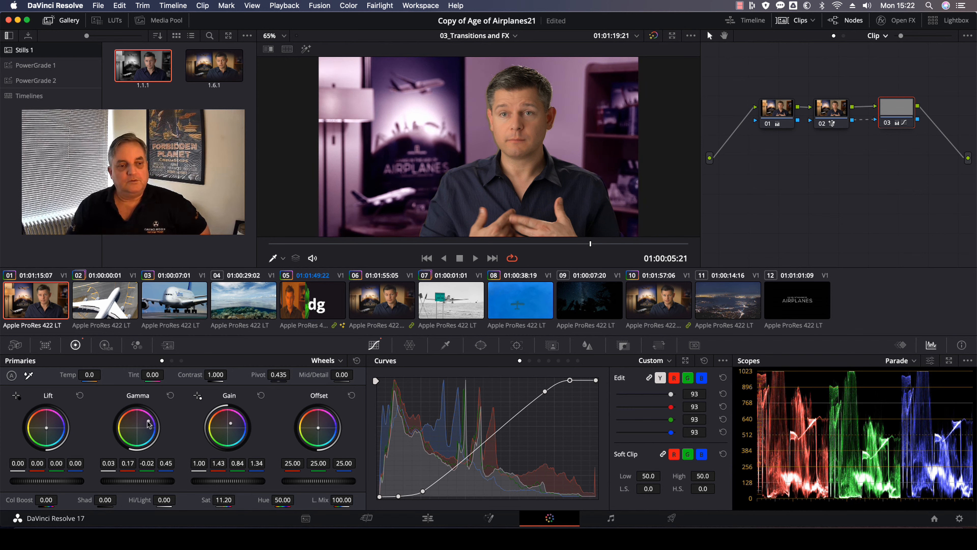
{"action": "left_click_drag", "start_coordinate": [146, 422], "coordinate": [118, 431]}
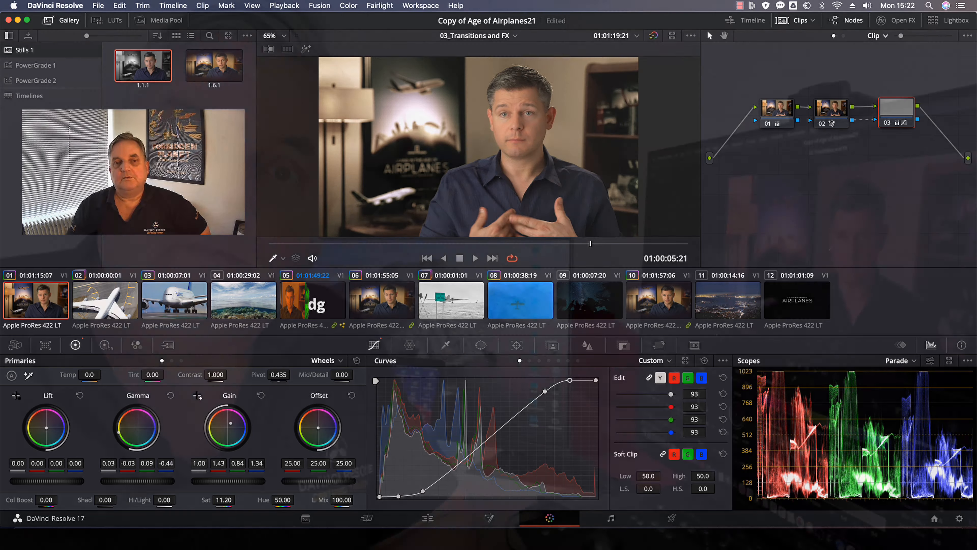